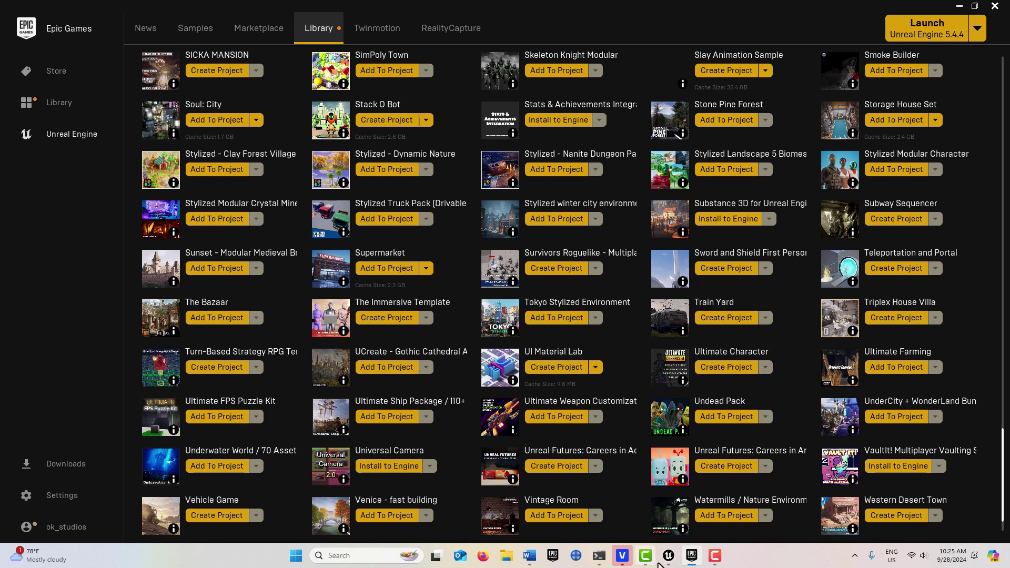
- Preview the open Unreal Editor windows from the taskbar and bring up the EasyProfessional project
mouse_move(672, 562)
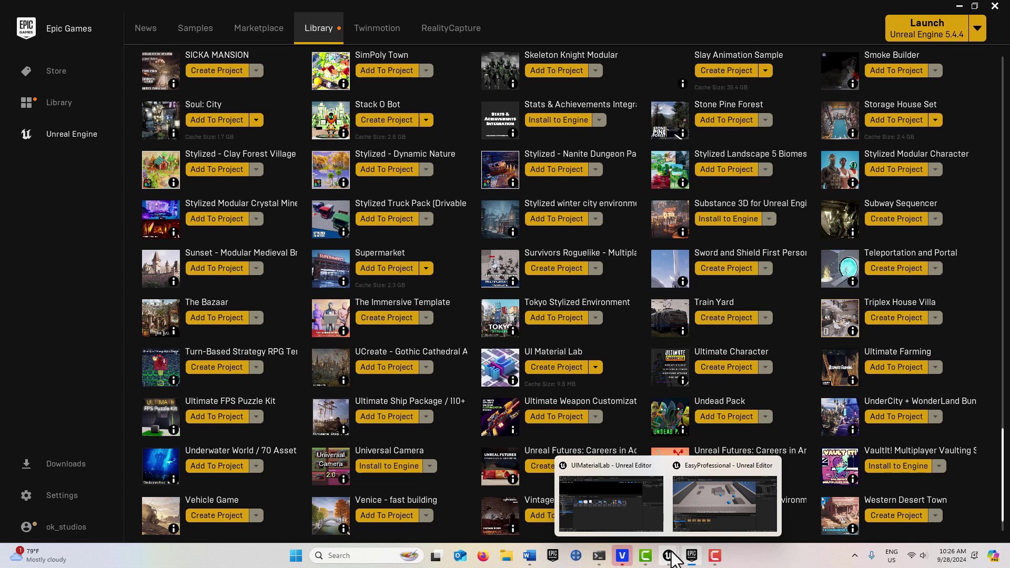
mouse_move(697, 500)
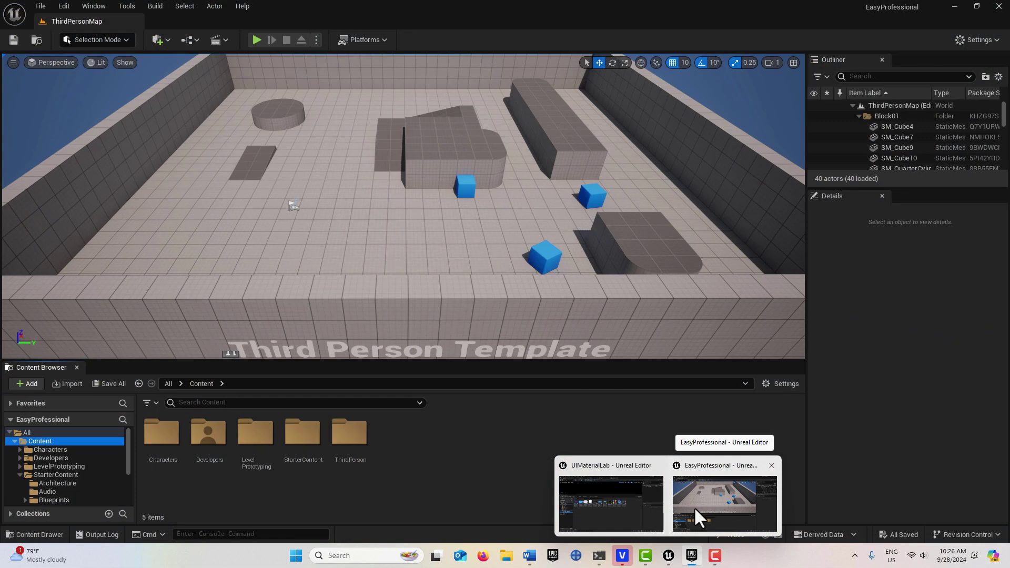
- Switch to UIMaterialLab, browse to Widgets > Pages, and open 9_MaterialLab_Applications
mouse_move(595, 509)
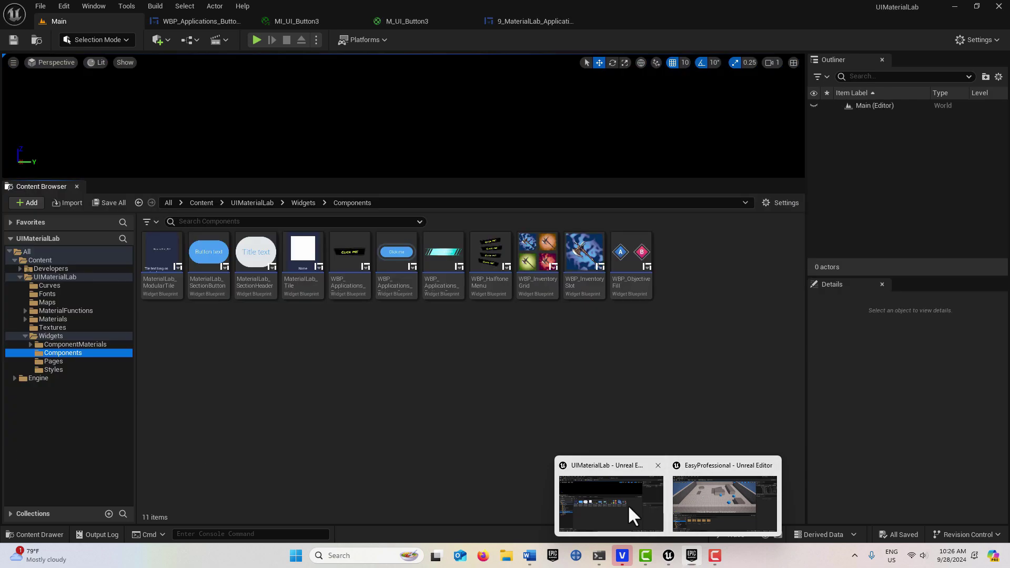
left_click(627, 505)
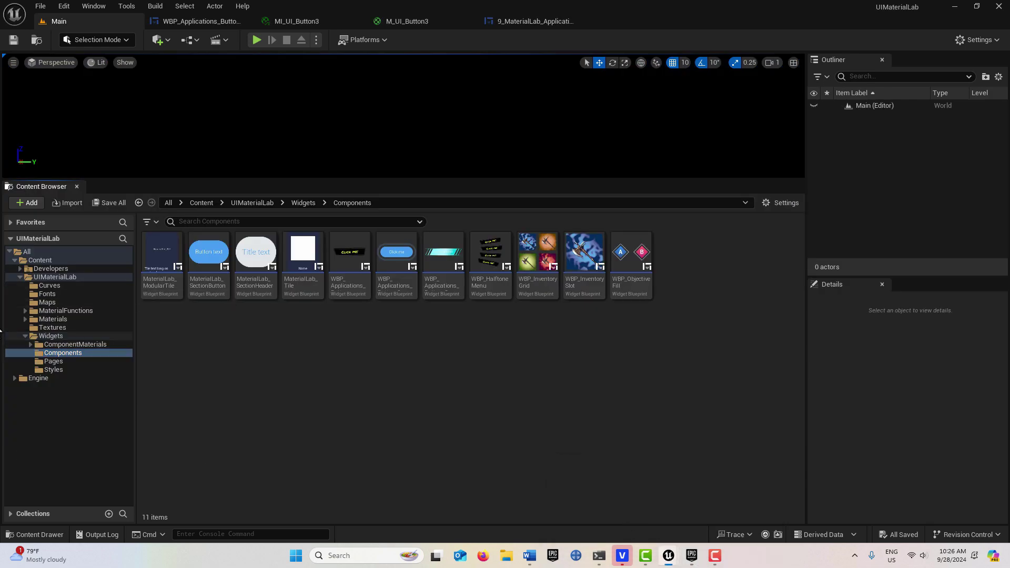
double_click(15, 260)
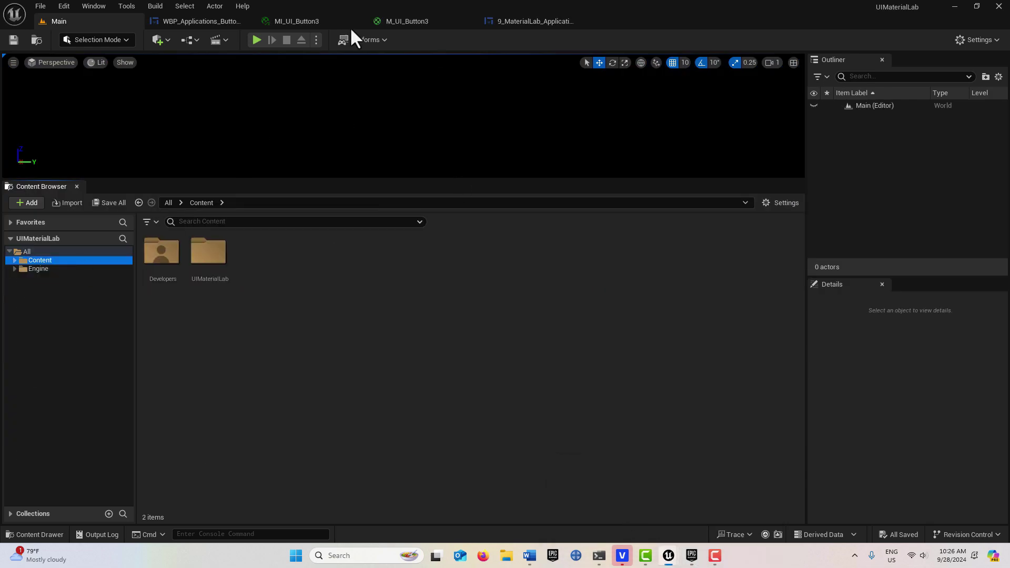
left_click(14, 260)
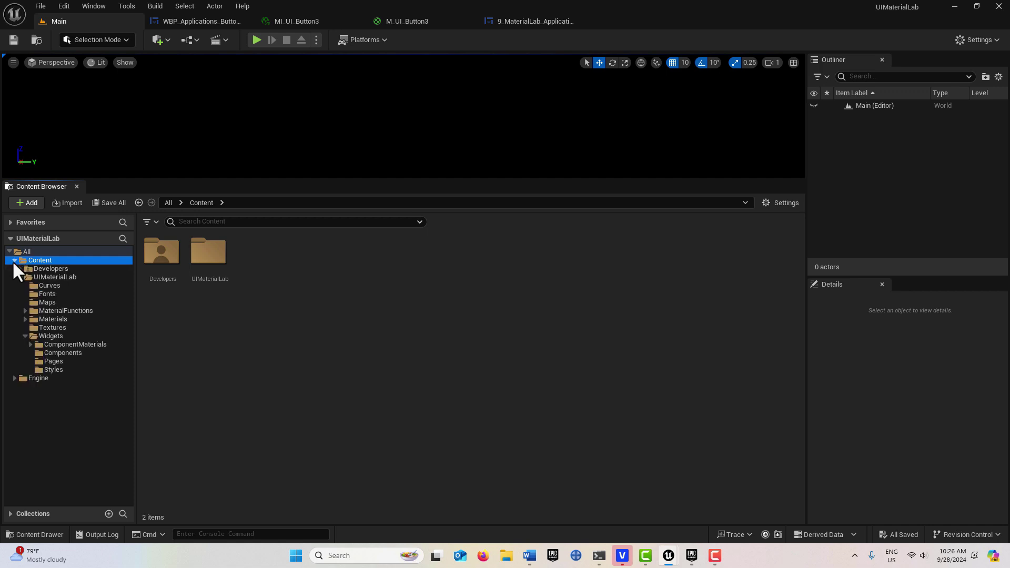
left_click(62, 368)
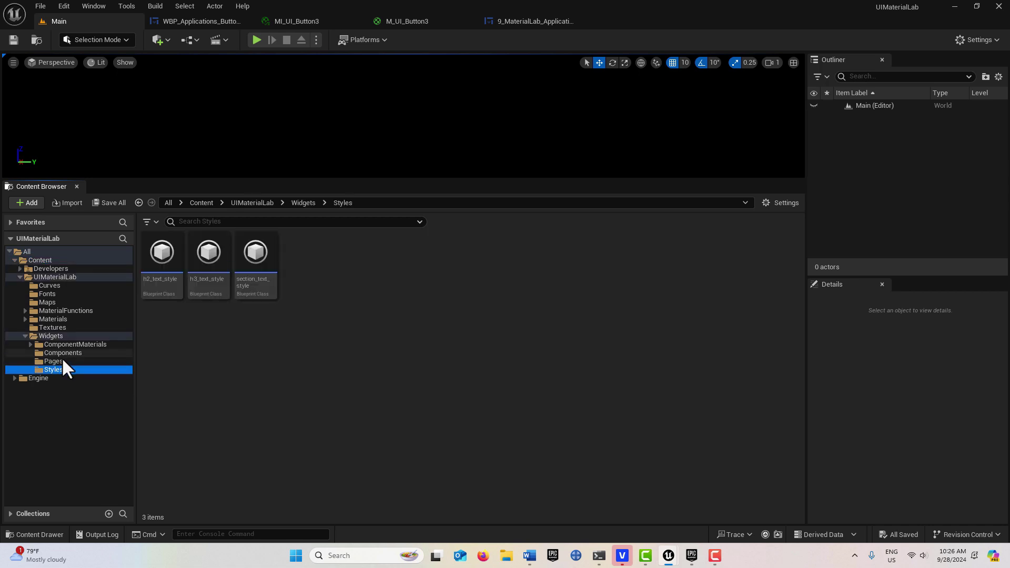
left_click(62, 361)
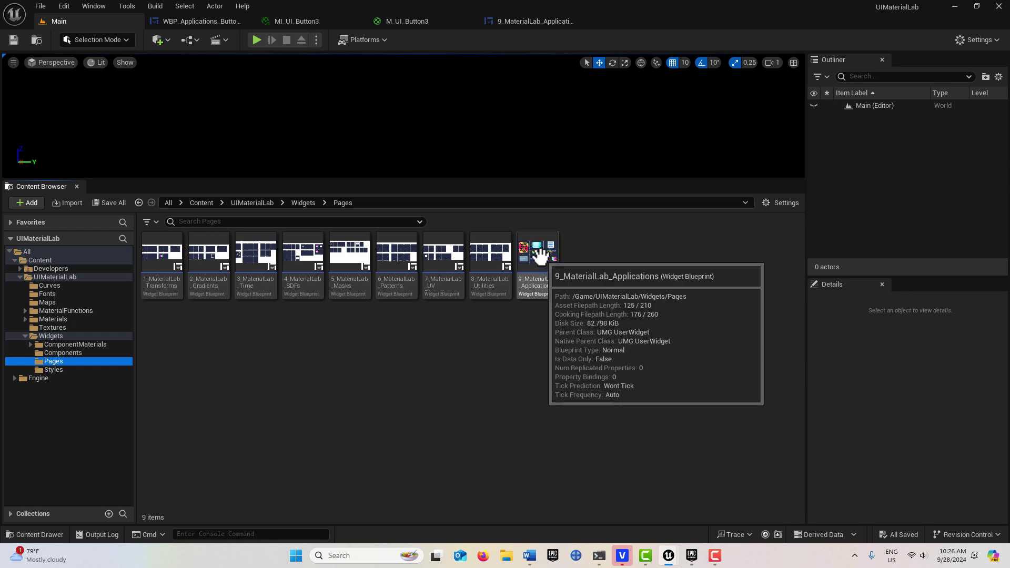
double_click(538, 250)
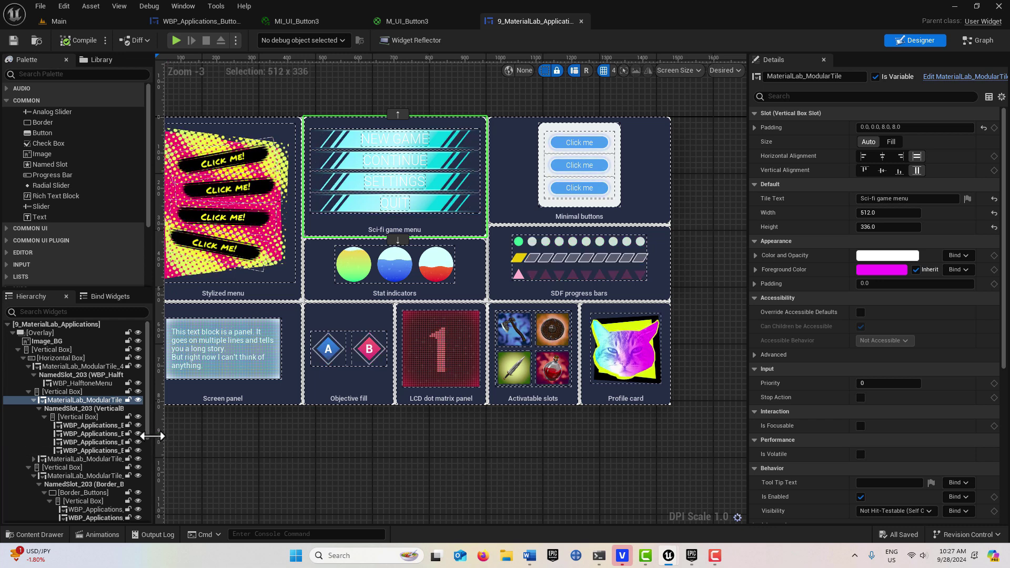
- Select the NEW GAME button widget in the Hierarchy panel
left_click(88, 426)
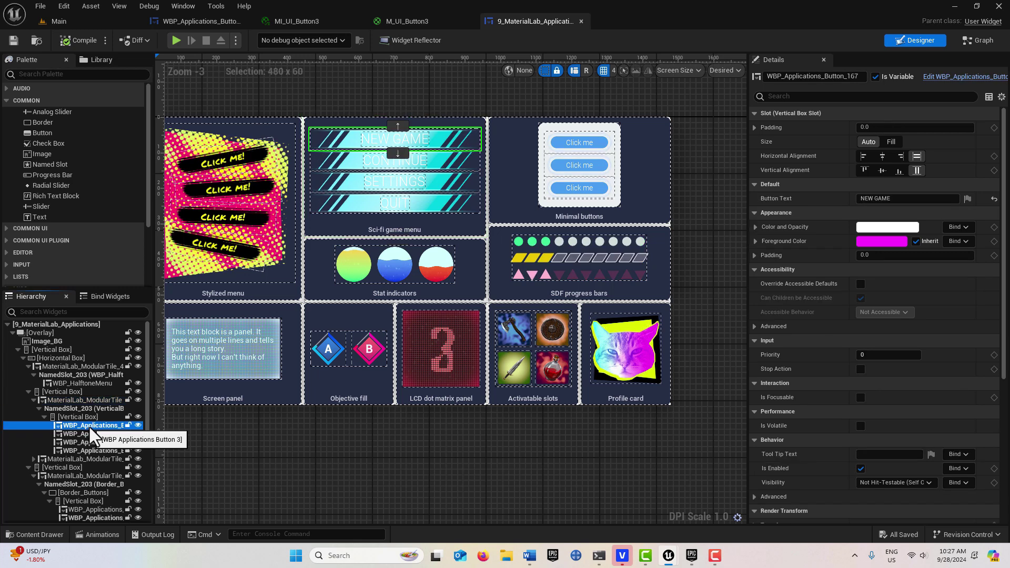
- In the Main tab's Widgets > Components folder, start migrating WBP_Applications_Button_3
left_click(68, 21)
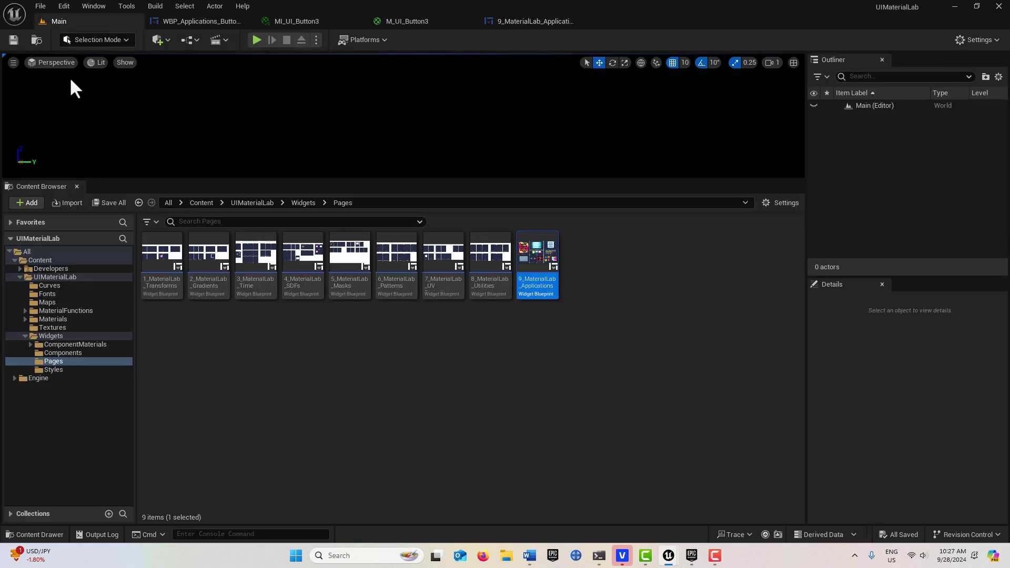
left_click(49, 353)
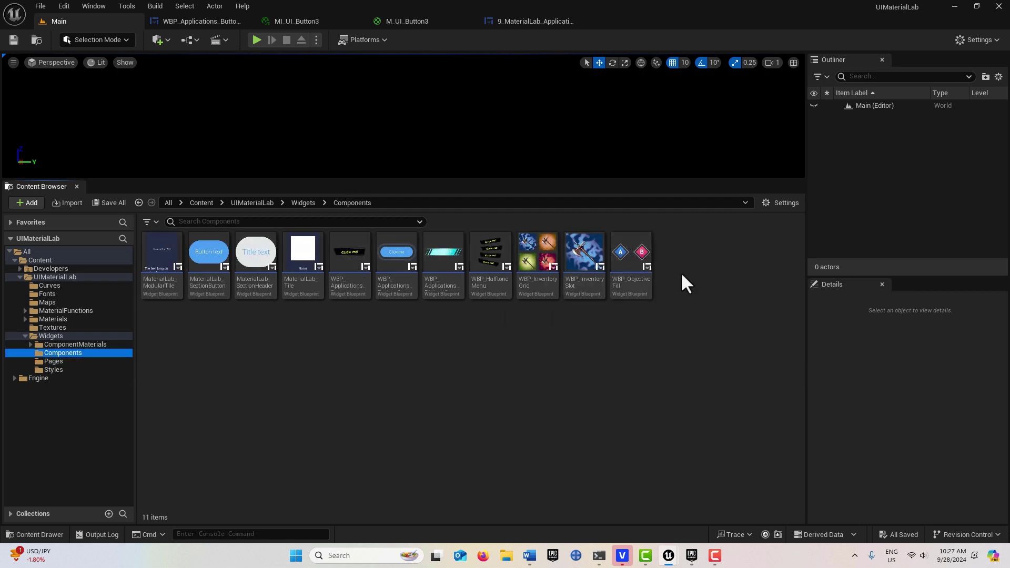
left_click(445, 281)
right_click(444, 280)
mouse_move(501, 375)
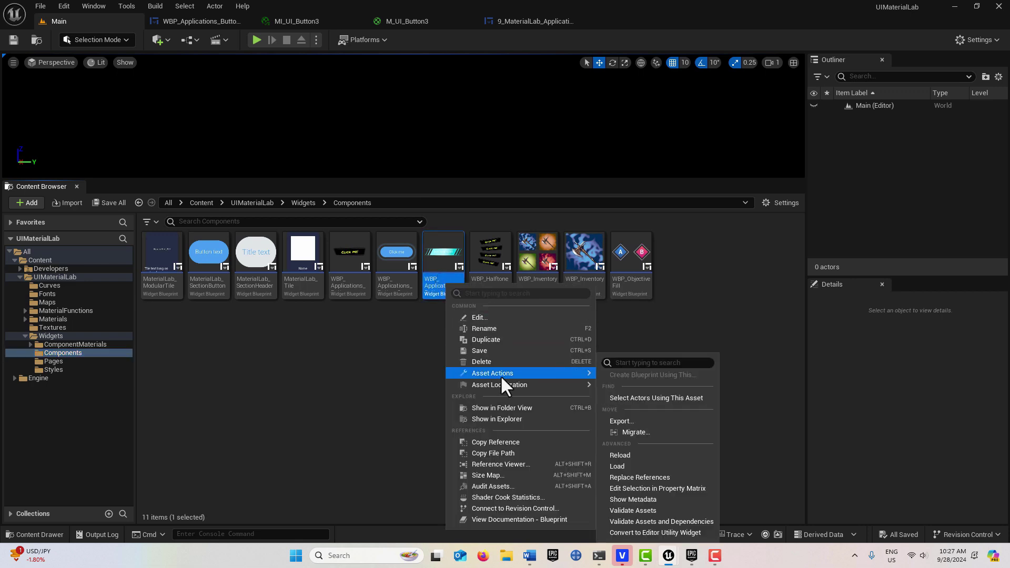
left_click(699, 434)
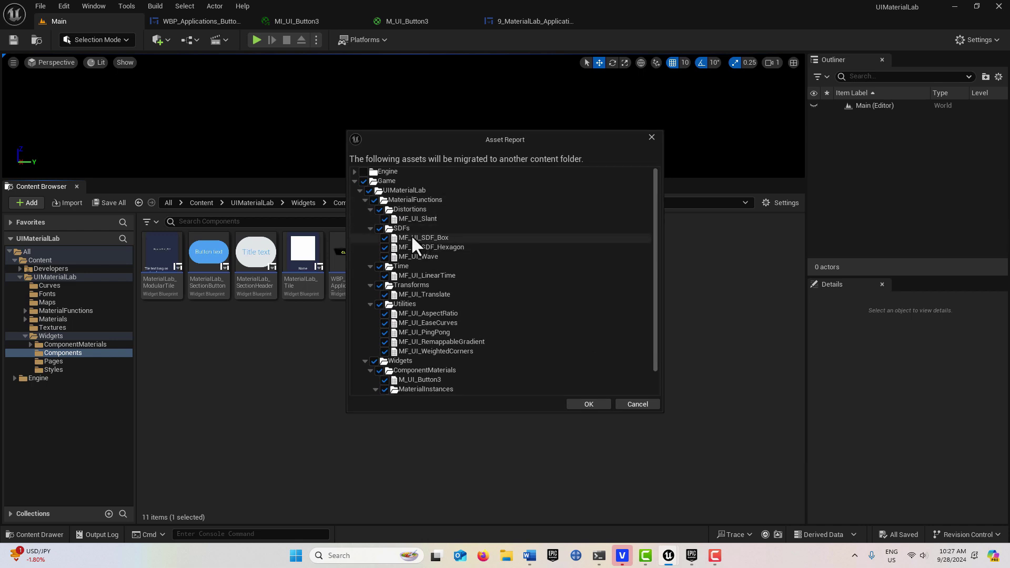
- Accept the dependent asset list and migrate it into EasyProfessional's Content folder
scroll(406, 236, "down", 2)
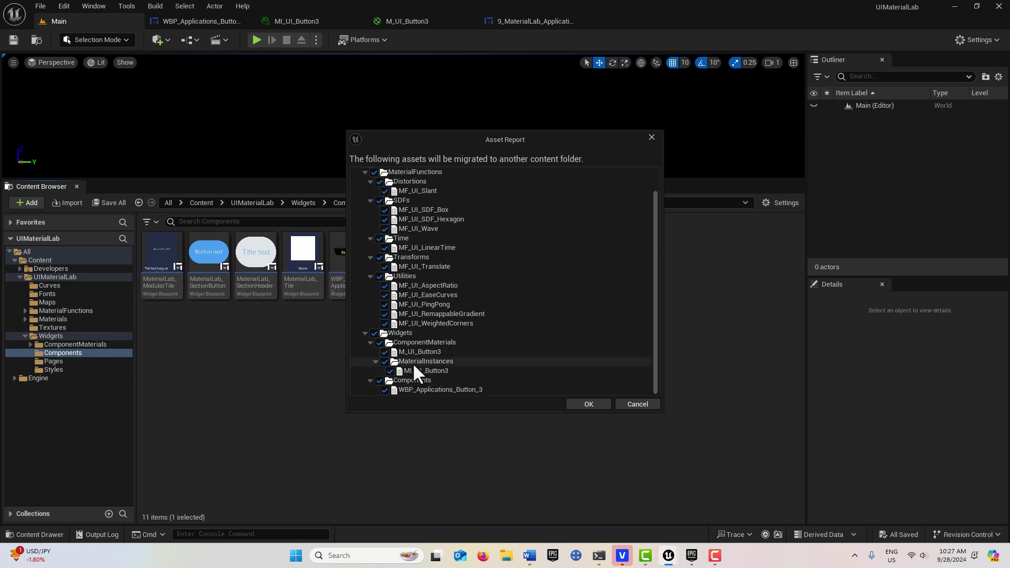
scroll(413, 352, "up", 2)
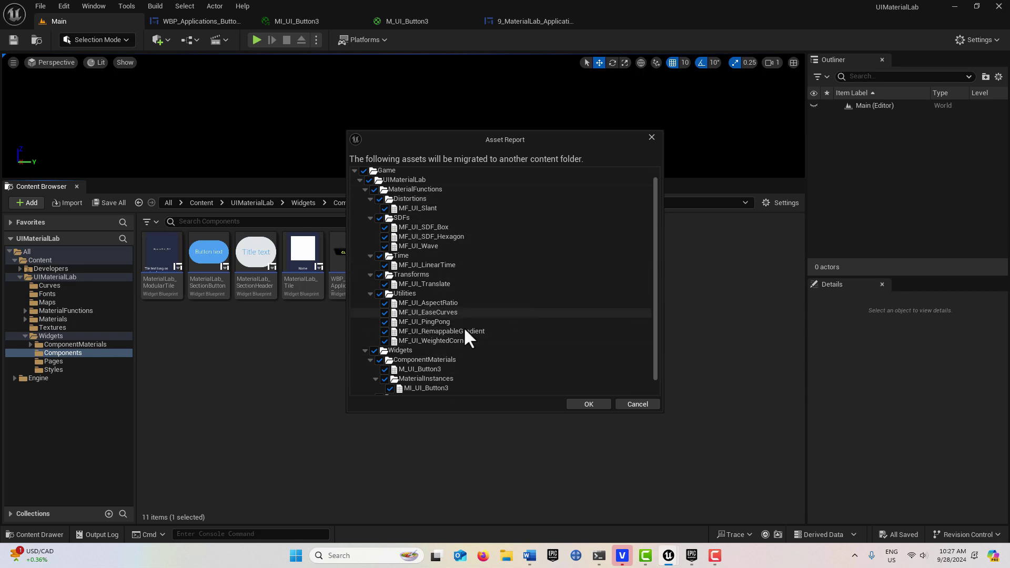
left_click(593, 406)
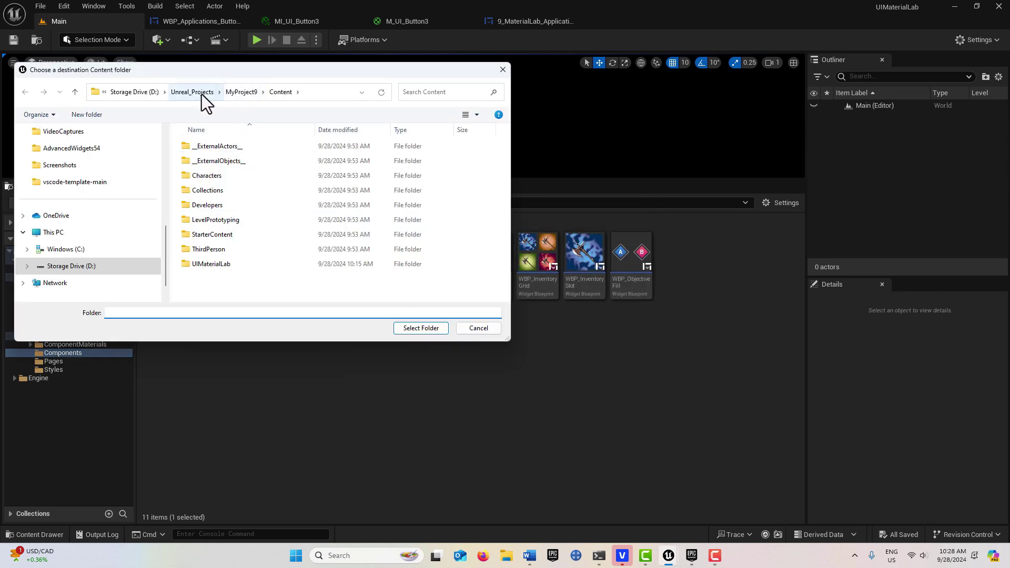
left_click(201, 94)
left_click(219, 149)
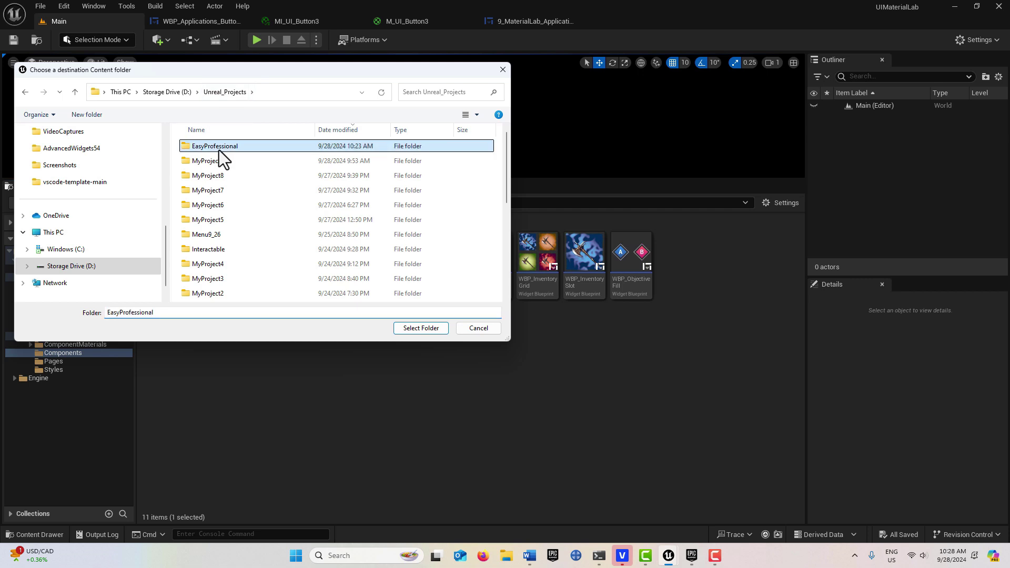
left_click(219, 150)
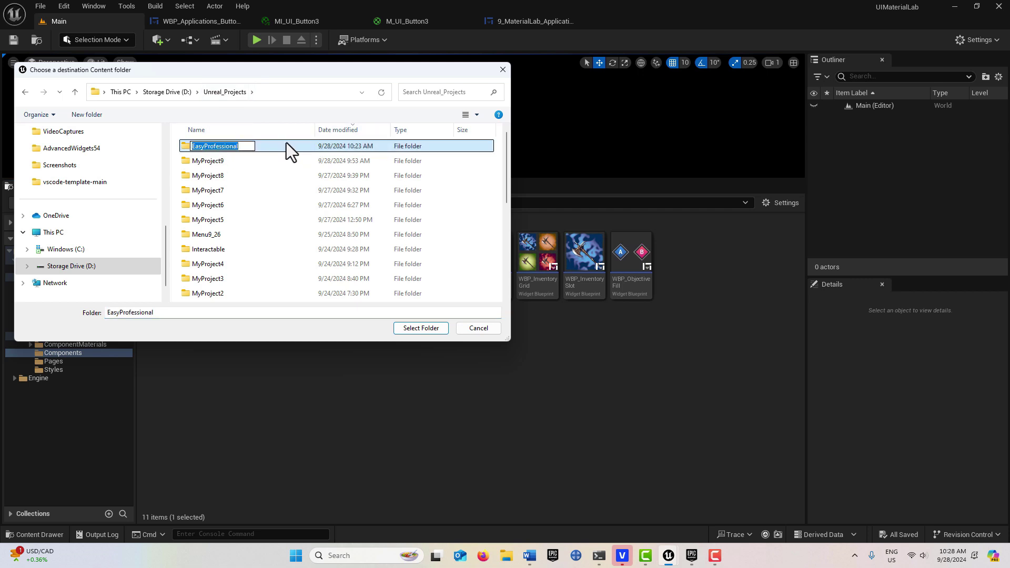
double_click(287, 146)
left_click(213, 160)
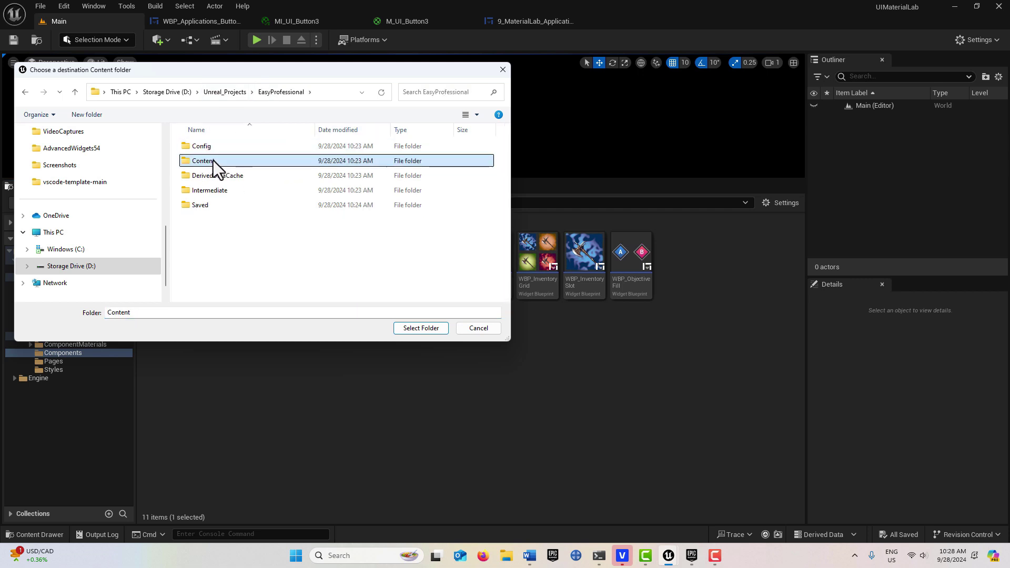
left_click(421, 328)
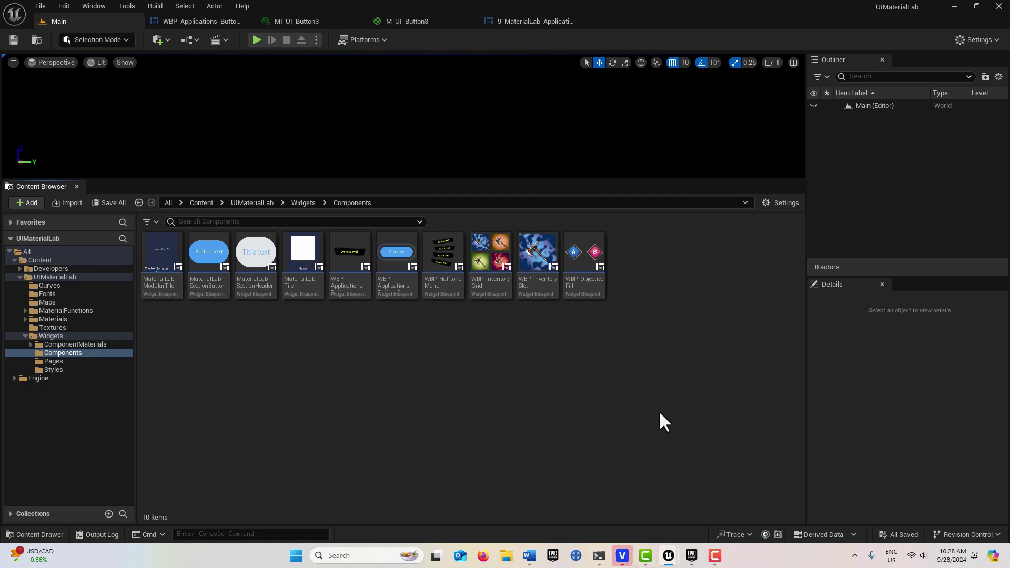
- In EasyProfessional, open UIMaterialLab > Widgets > Components to show the migrated WBP_Applications_Button_3
mouse_move(669, 550)
left_click(728, 498)
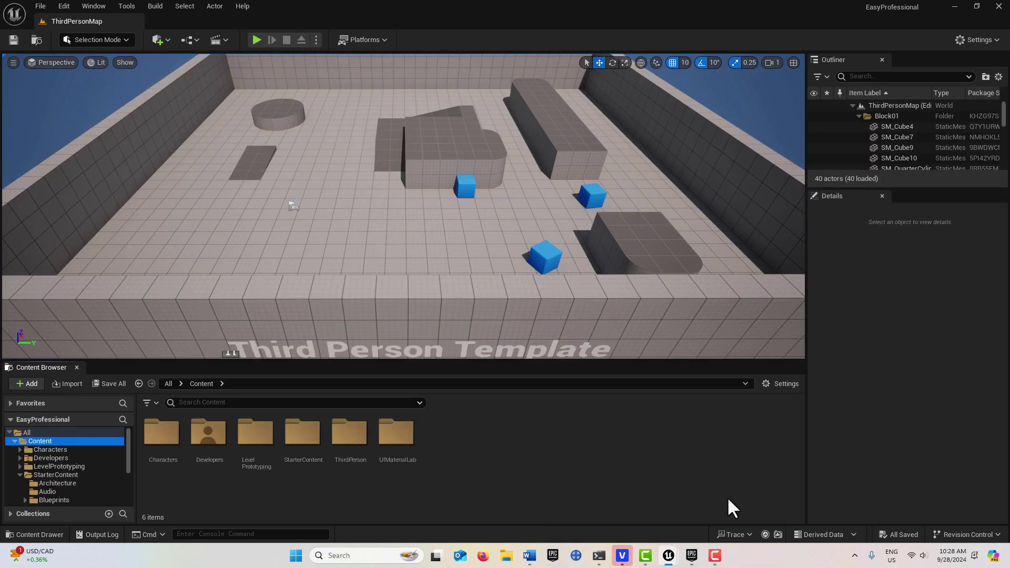
scroll(107, 463, "down", 3)
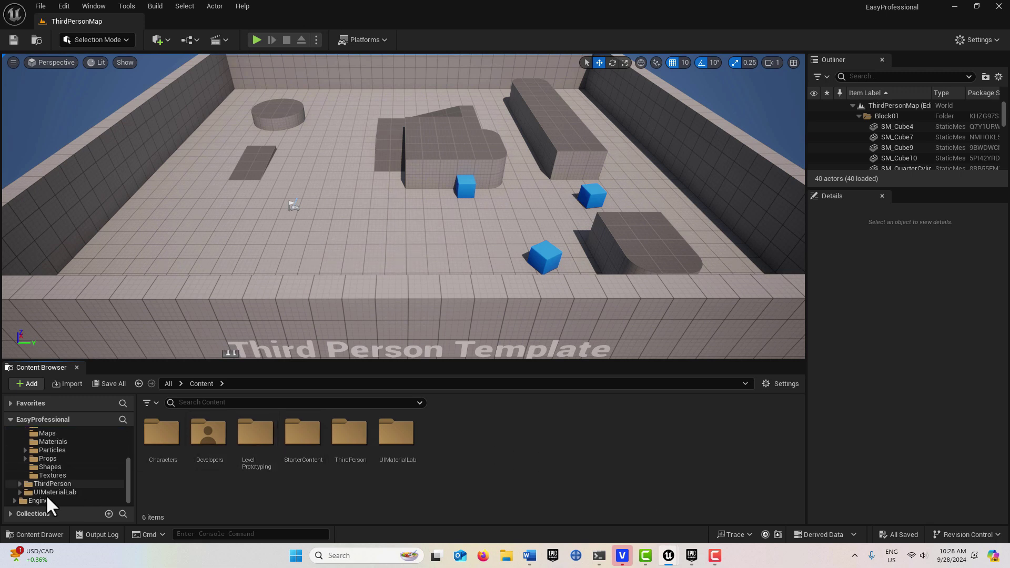
left_click(20, 493)
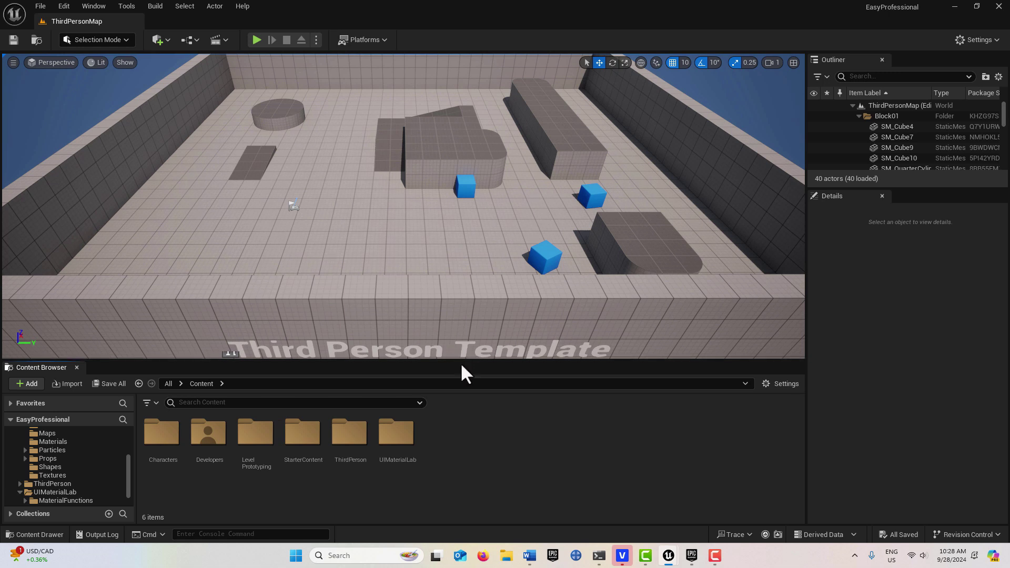
left_click_drag(461, 359, 469, 267)
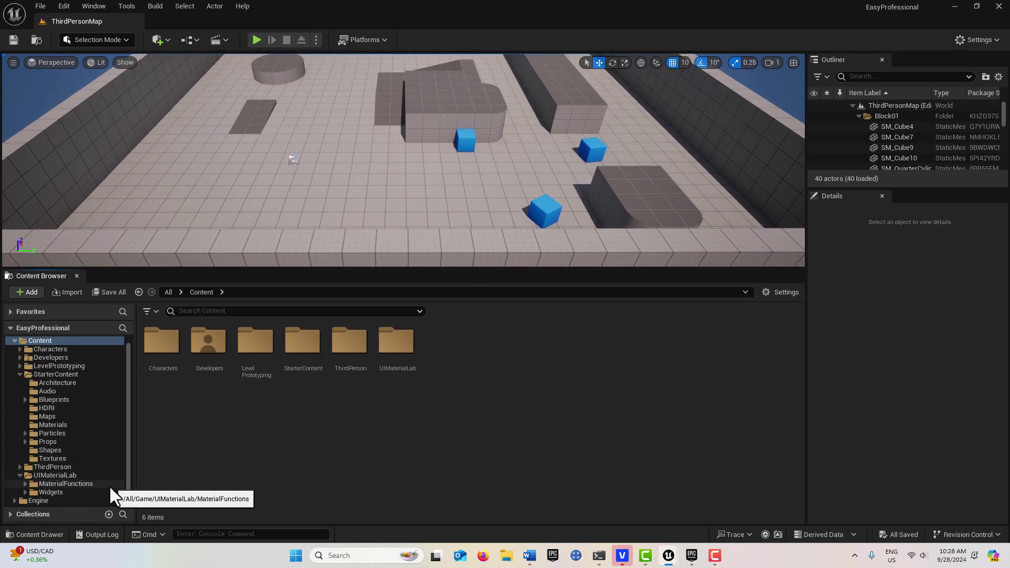
left_click(26, 492)
scroll(106, 484, "down", 1)
left_click(76, 493)
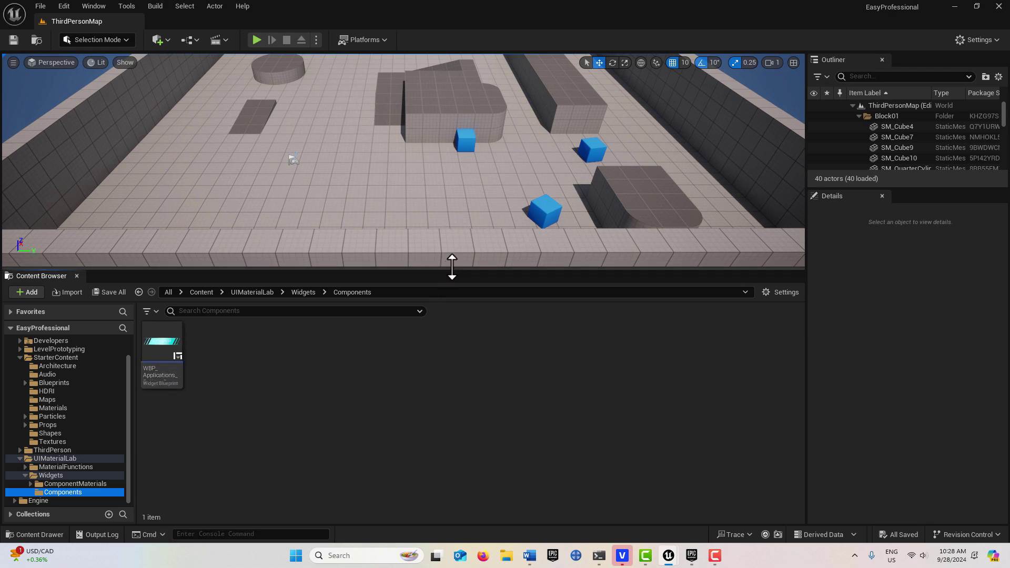
left_click_drag(452, 268, 464, 326)
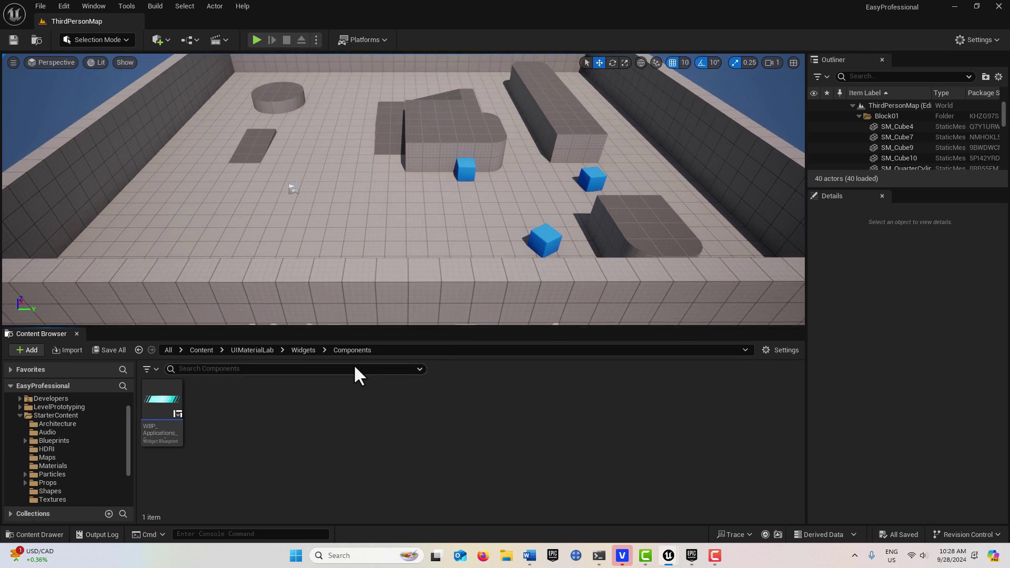
- Create a User Widget blueprint named MainMenu in Components and open it
right_click(319, 443)
mouse_move(322, 406)
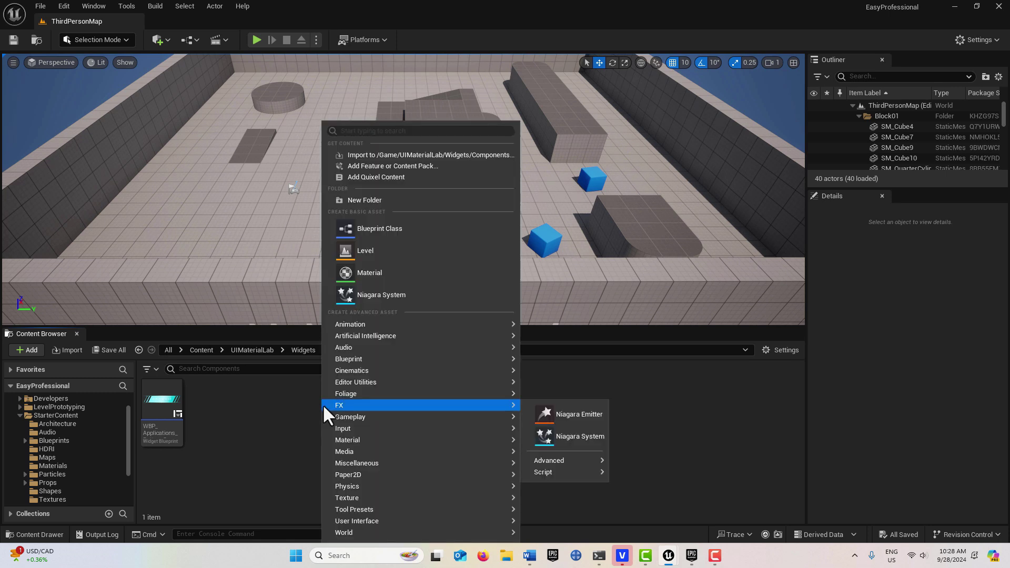
mouse_move(368, 520)
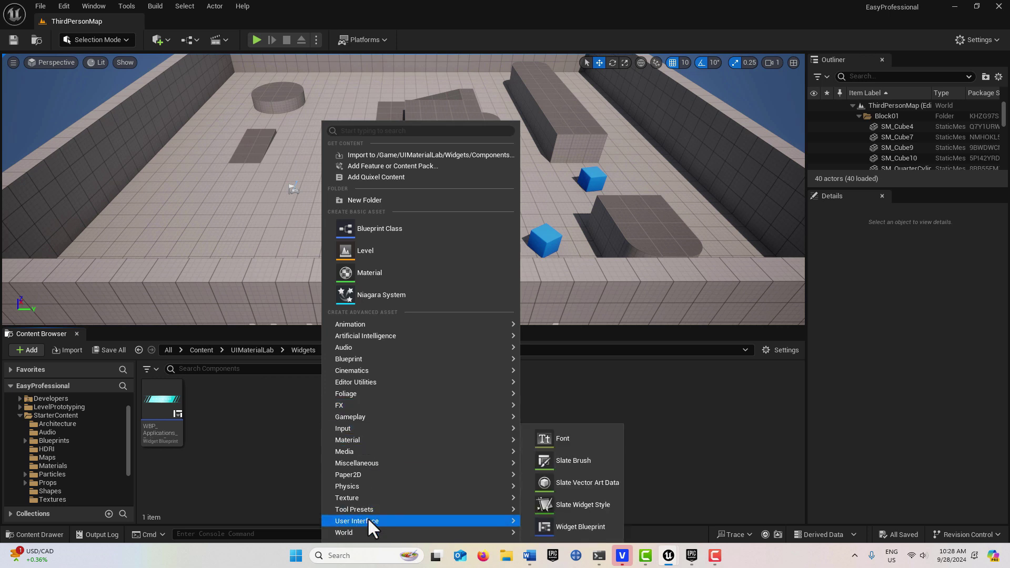
left_click(560, 519)
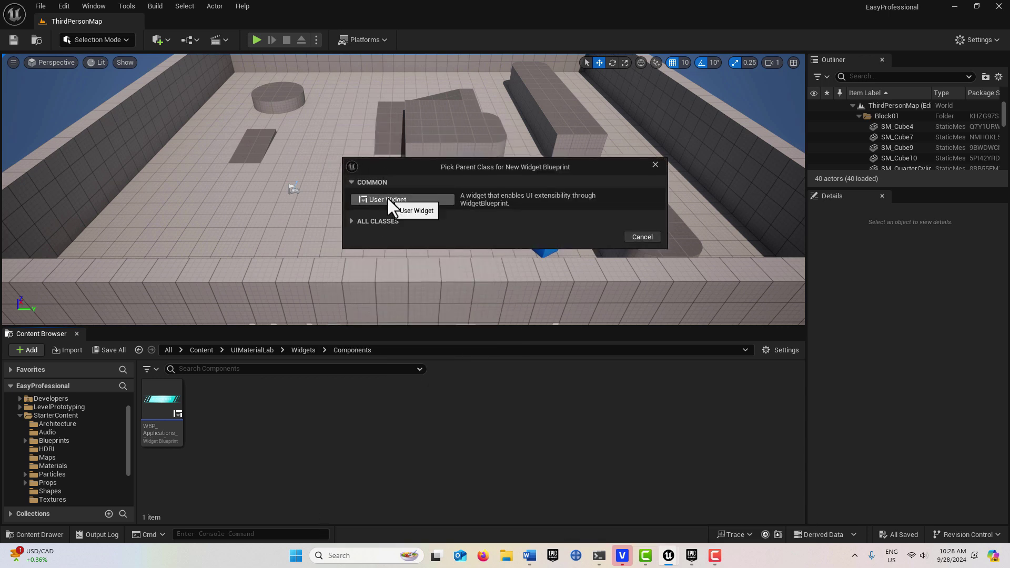
left_click(387, 198)
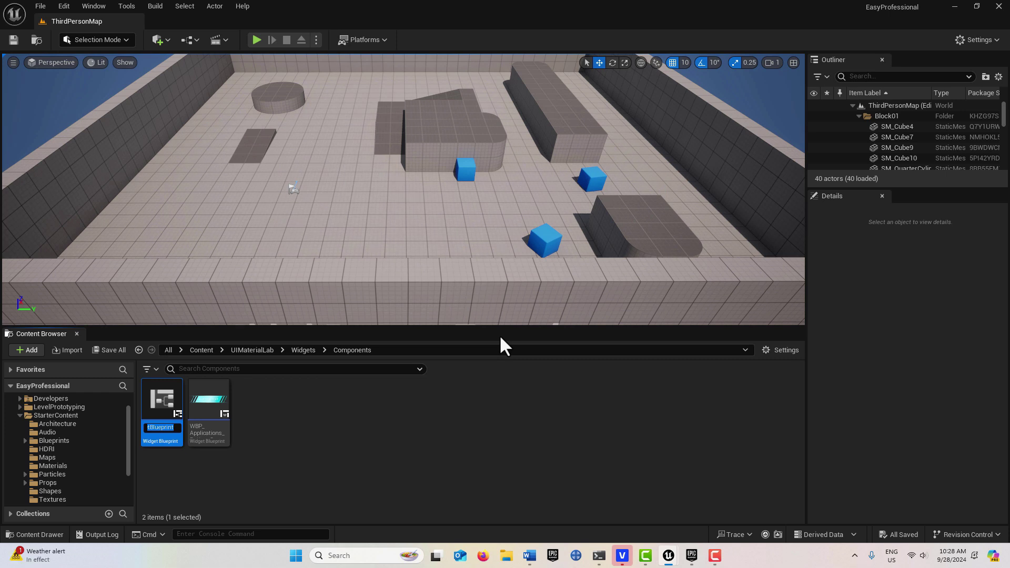
key("Return")
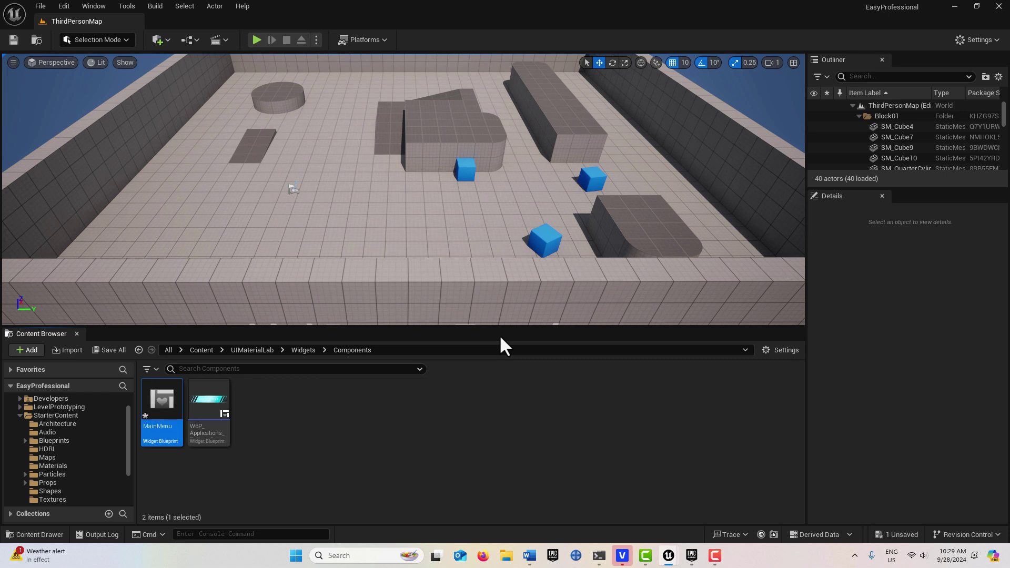
double_click(159, 404)
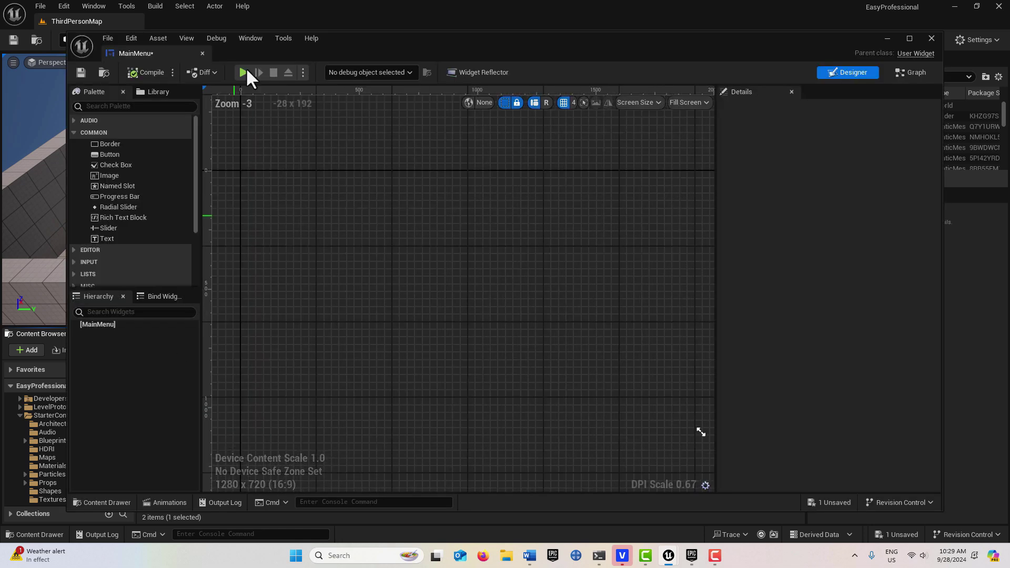
- Dock the MainMenu editor and add a Canvas Panel from the Palette
left_click_drag(177, 52, 214, 25)
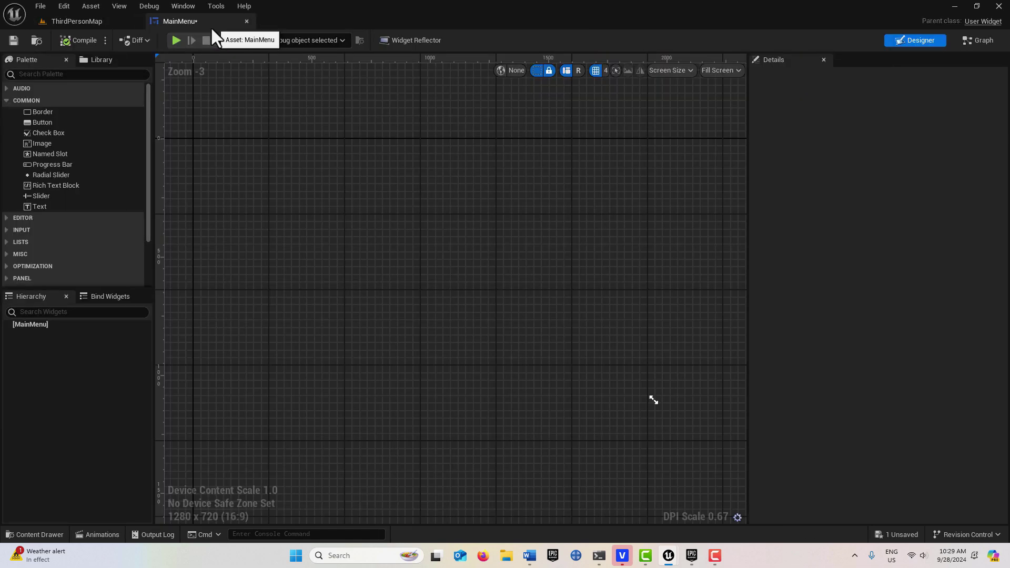
left_click(42, 73)
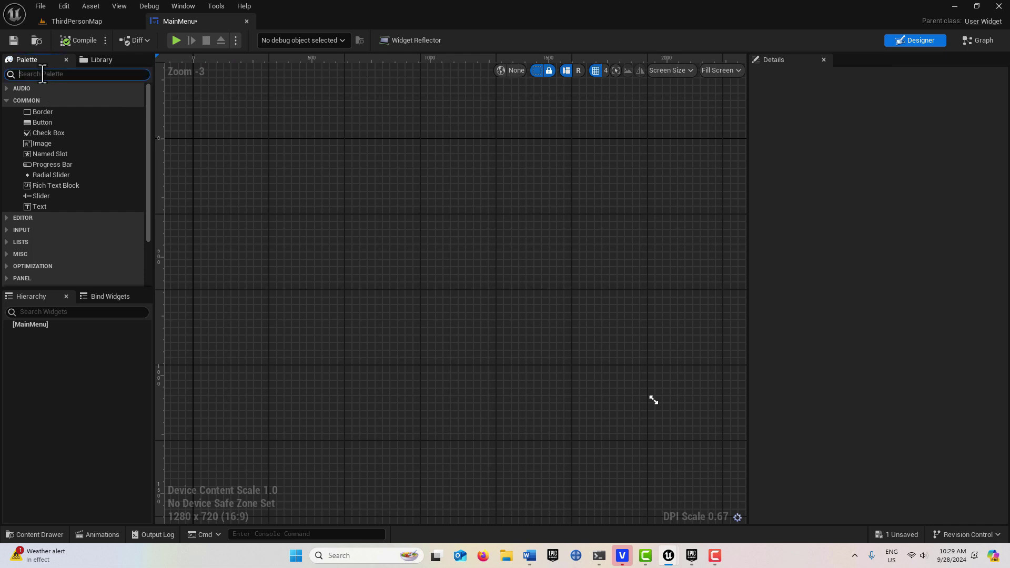
type("canvas")
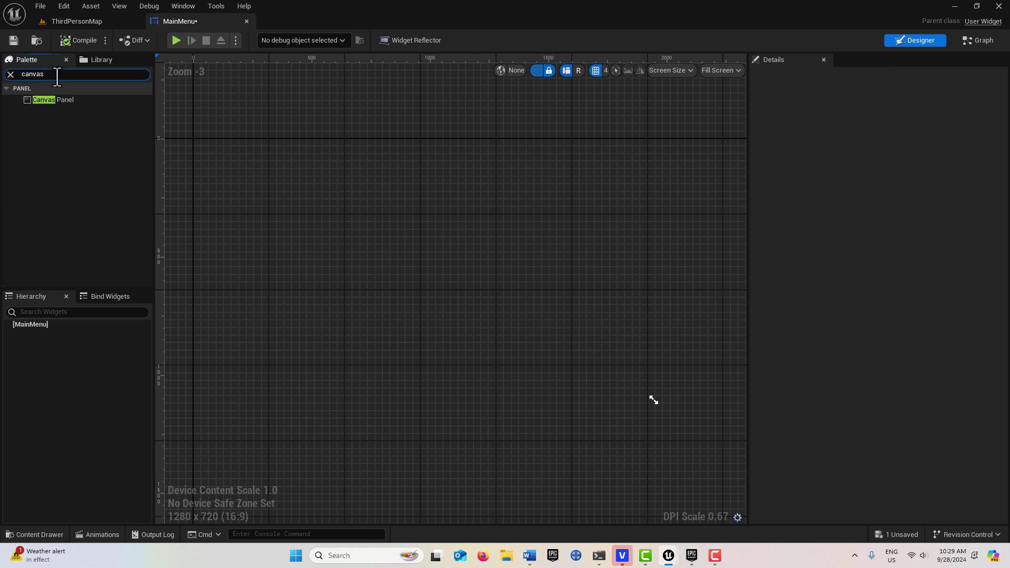
left_click_drag(43, 99, 378, 220)
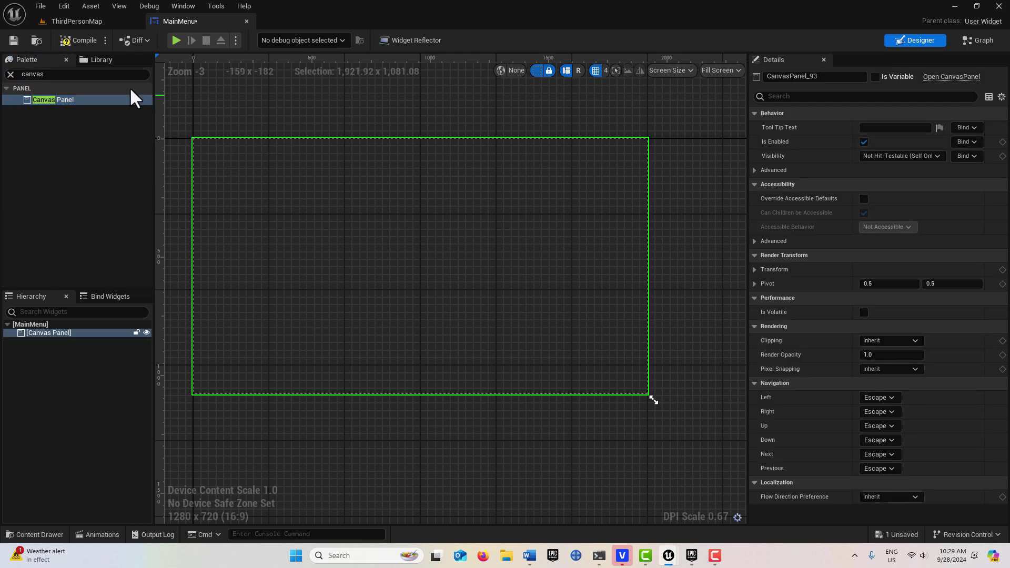
- Add a Vertical Box inside the Canvas Panel
left_click_drag(60, 77, 2, 73)
type("v")
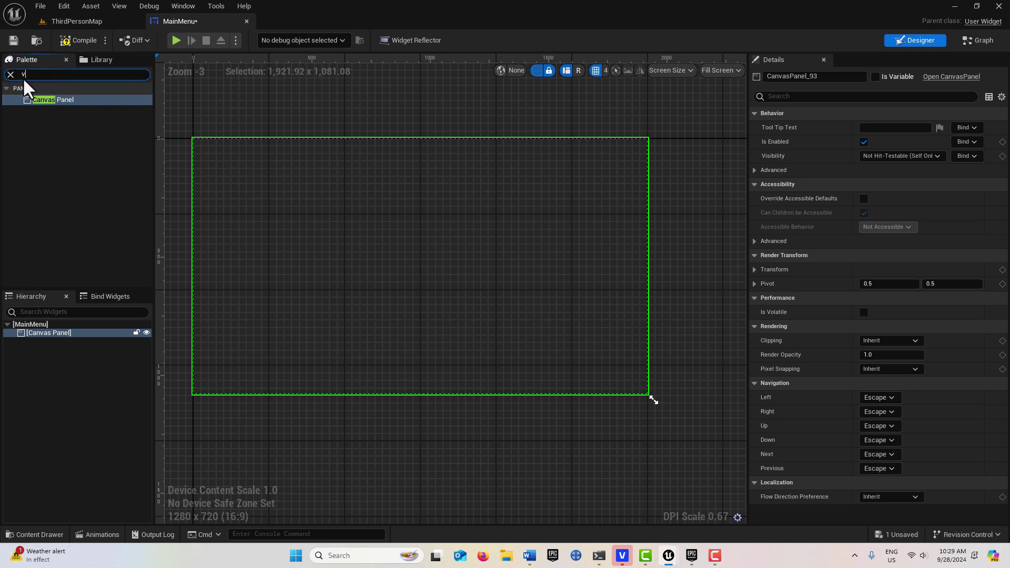
type("erti")
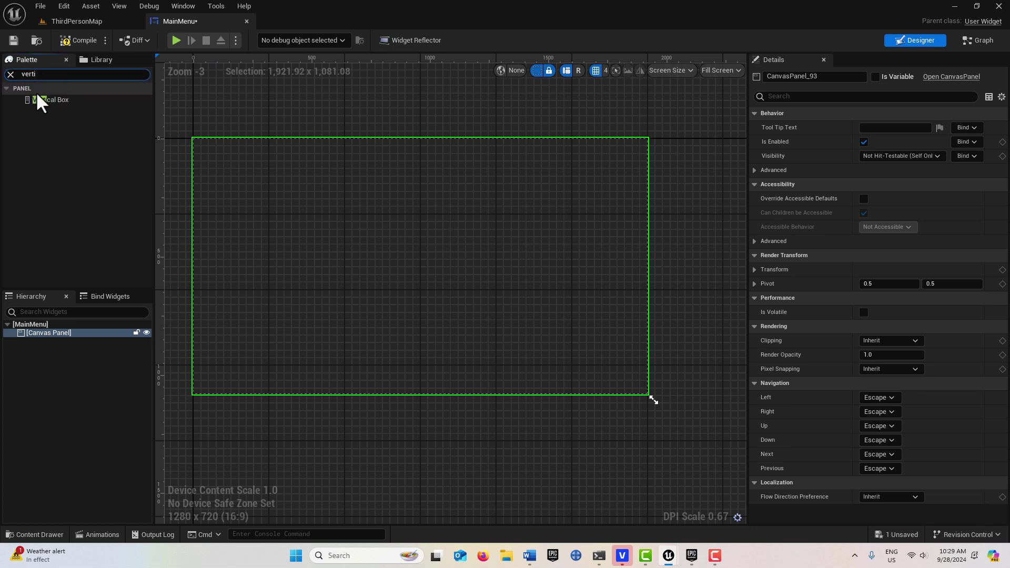
left_click_drag(40, 97, 55, 332)
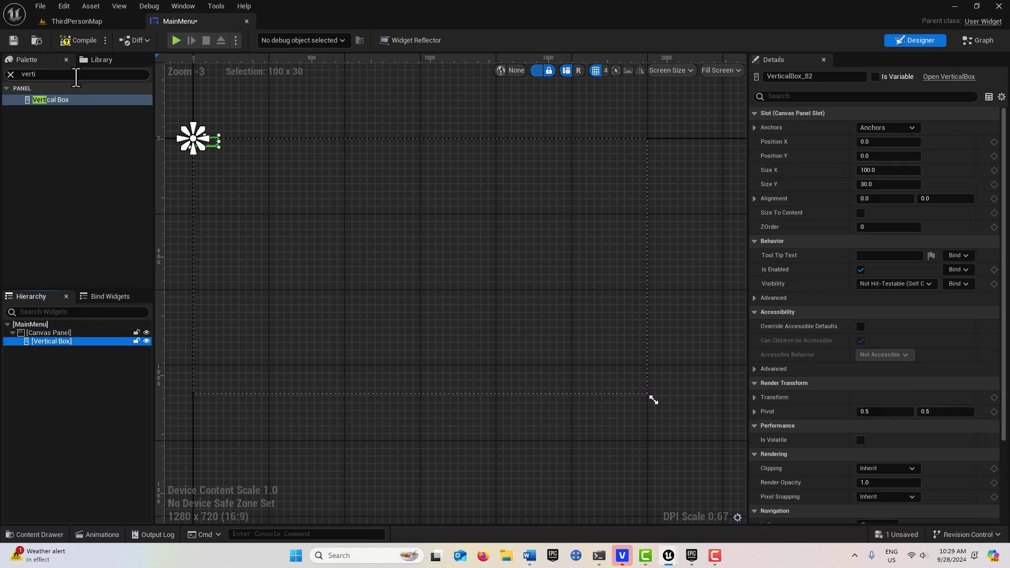
- Put WBP Applications Button 3 from User Created into the Vertical Box and enable Size To Content
left_click(77, 75)
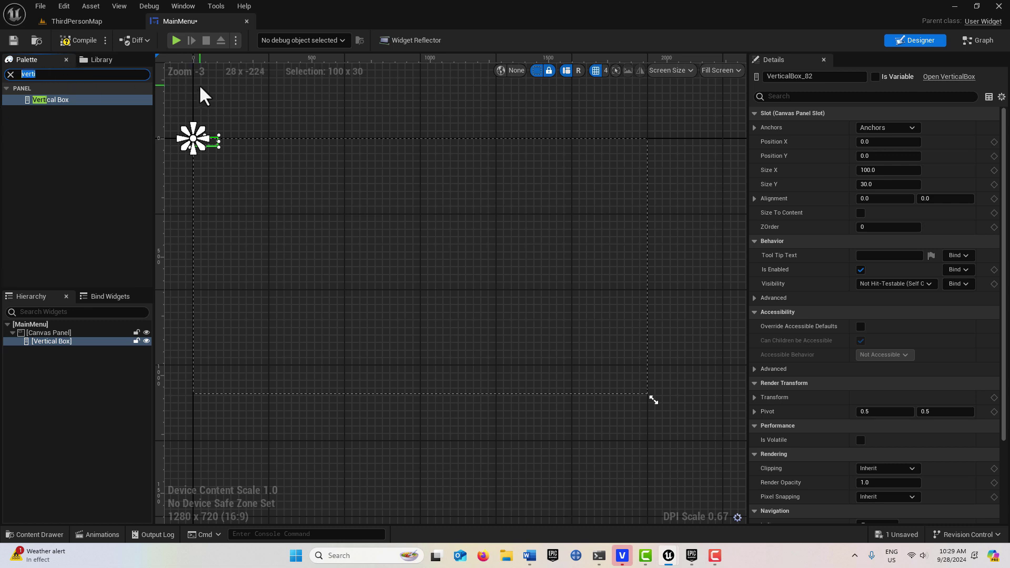
key("BackSpace")
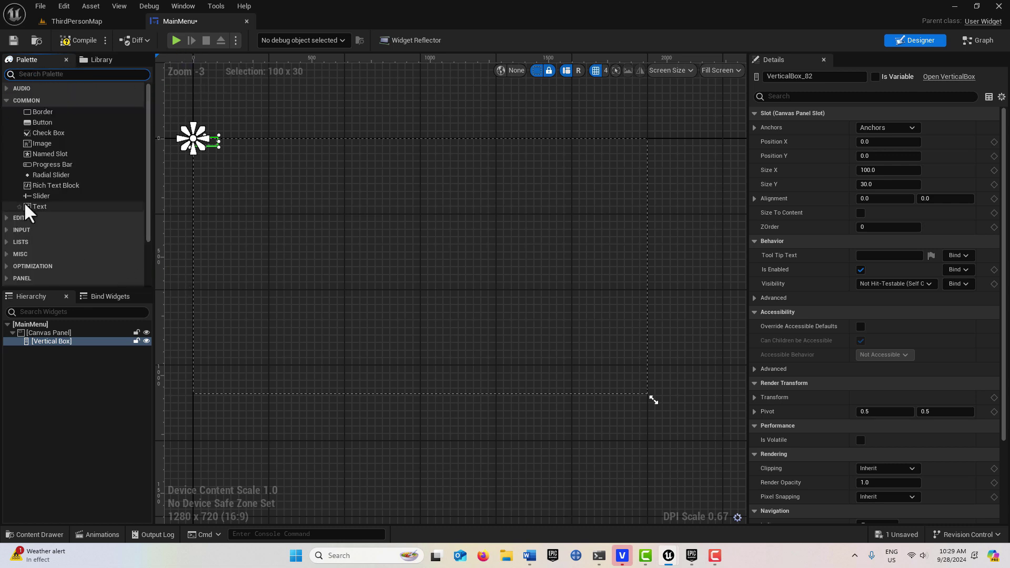
scroll(33, 257, "down", 3)
left_click(5, 270)
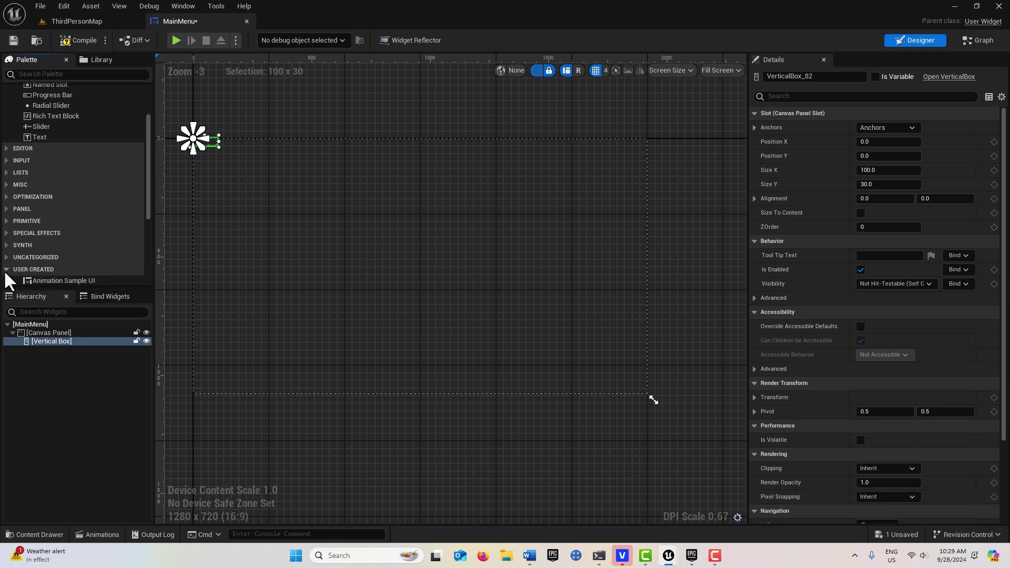
scroll(74, 234, "down", 6)
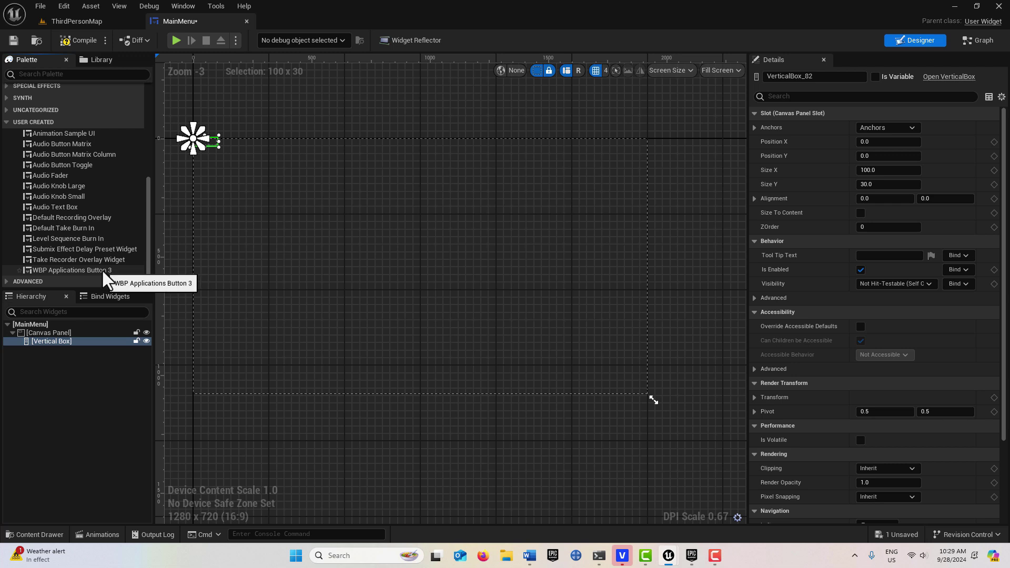
left_click_drag(102, 269, 79, 339)
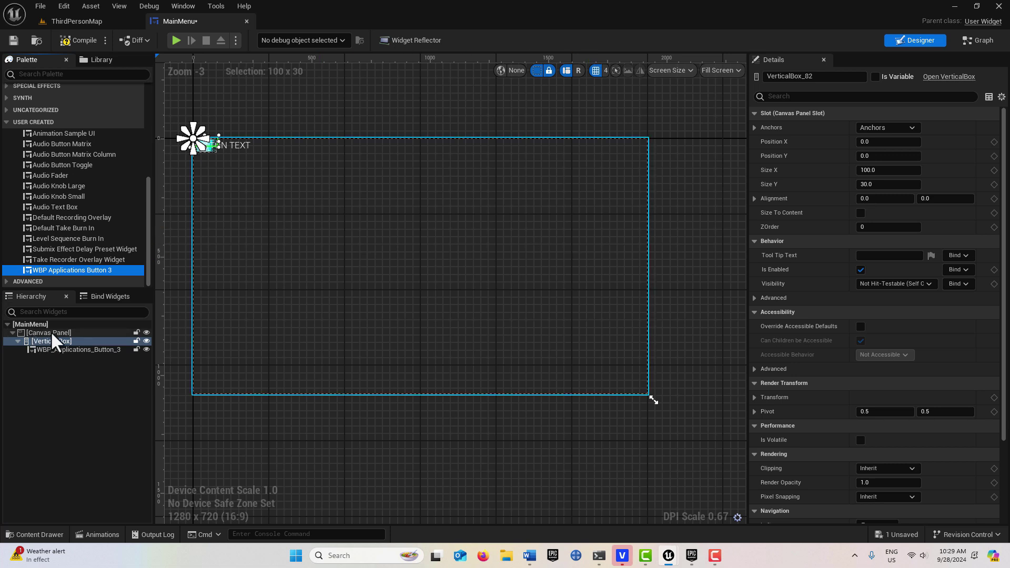
left_click(863, 211)
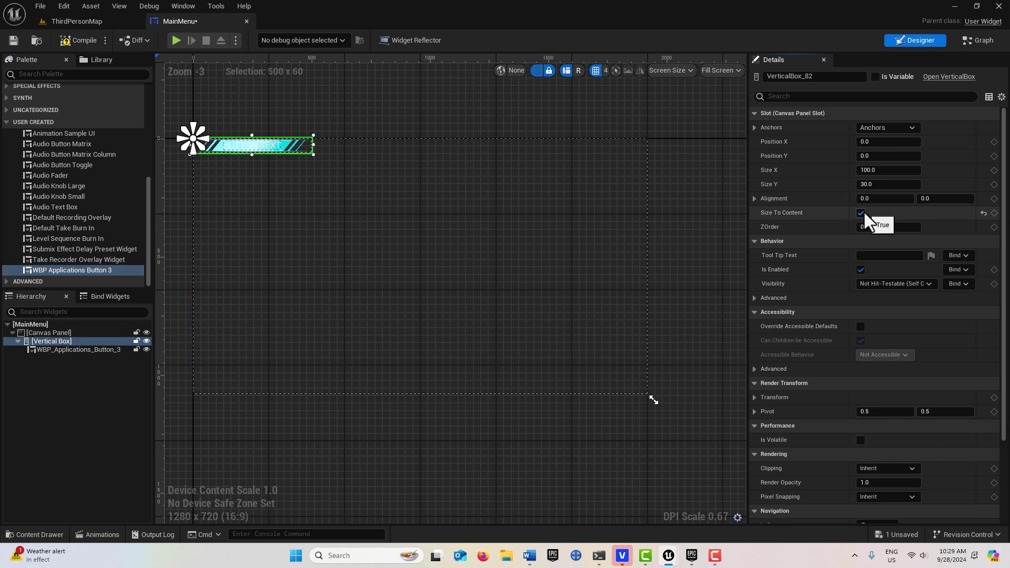
- Duplicate the button with Ctrl+D and drag the Vertical Box to the canvas centre
left_click(93, 349)
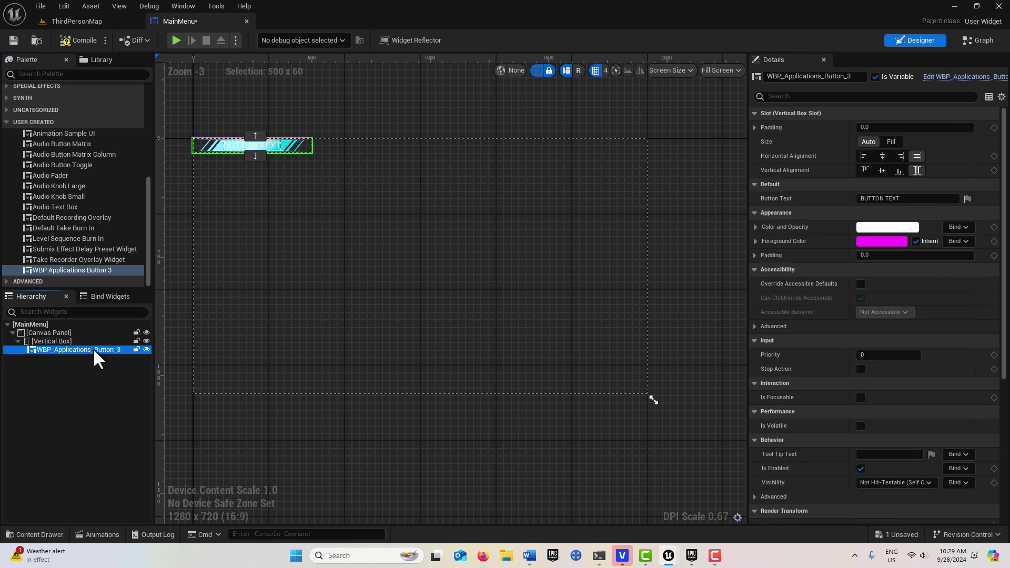
key("ctrl+d")
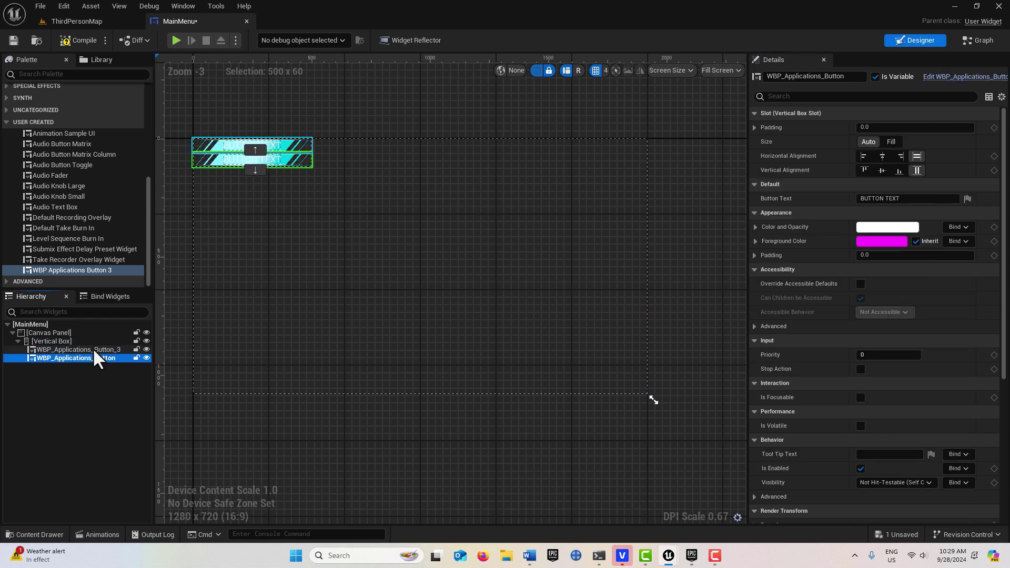
key("ctrl+d")
key("ctrl+d")
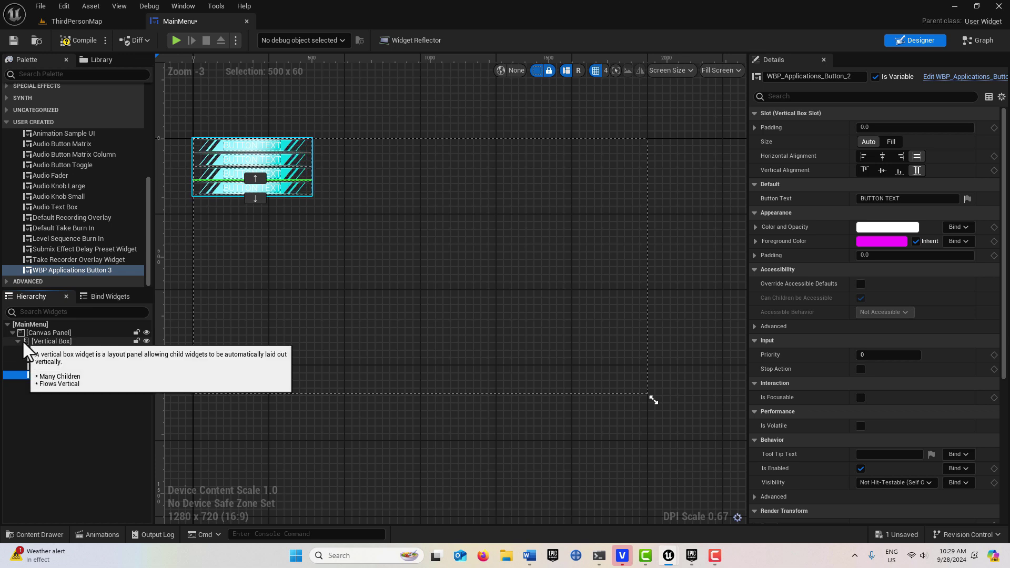
left_click(18, 342)
left_click(34, 341)
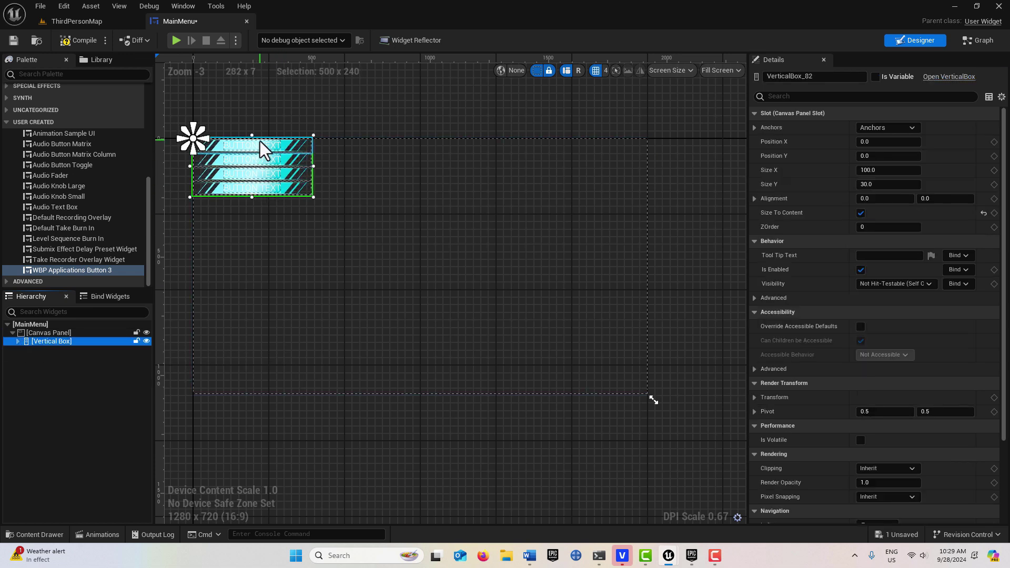
left_click_drag(260, 141, 443, 242)
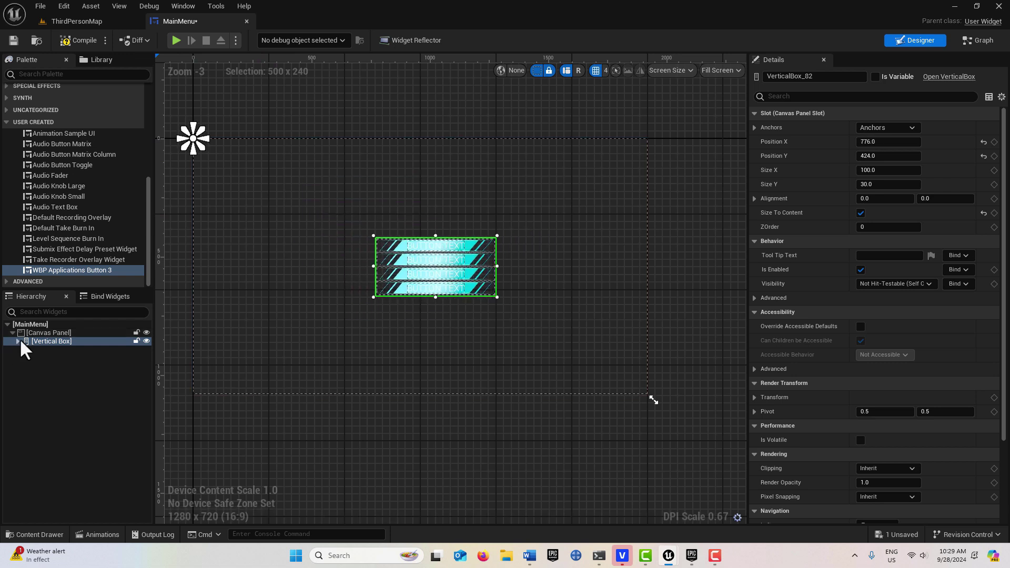
left_click(17, 342)
- Set the top button's label to 'Start'
left_click(66, 350)
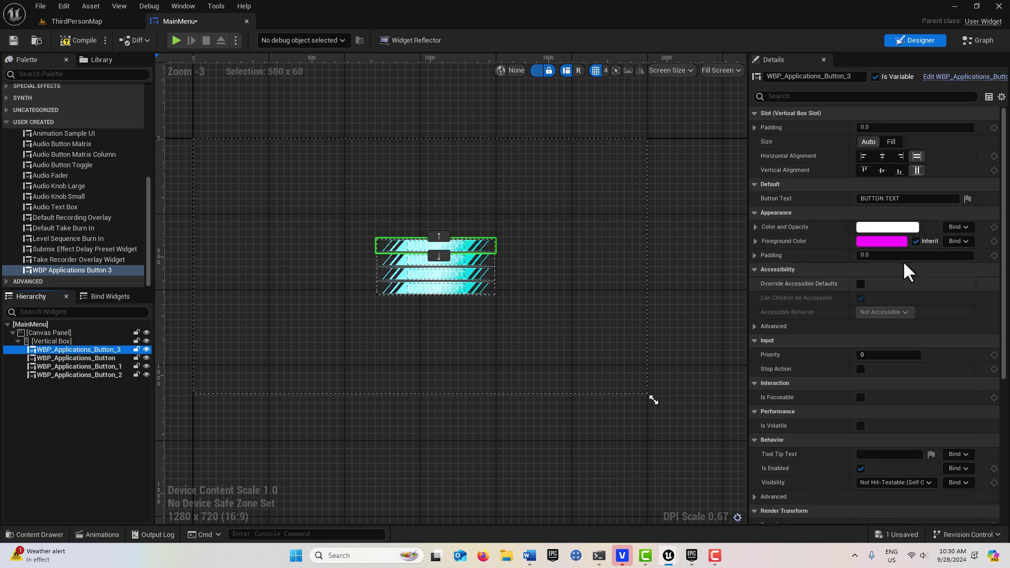
left_click(907, 198)
type("Start")
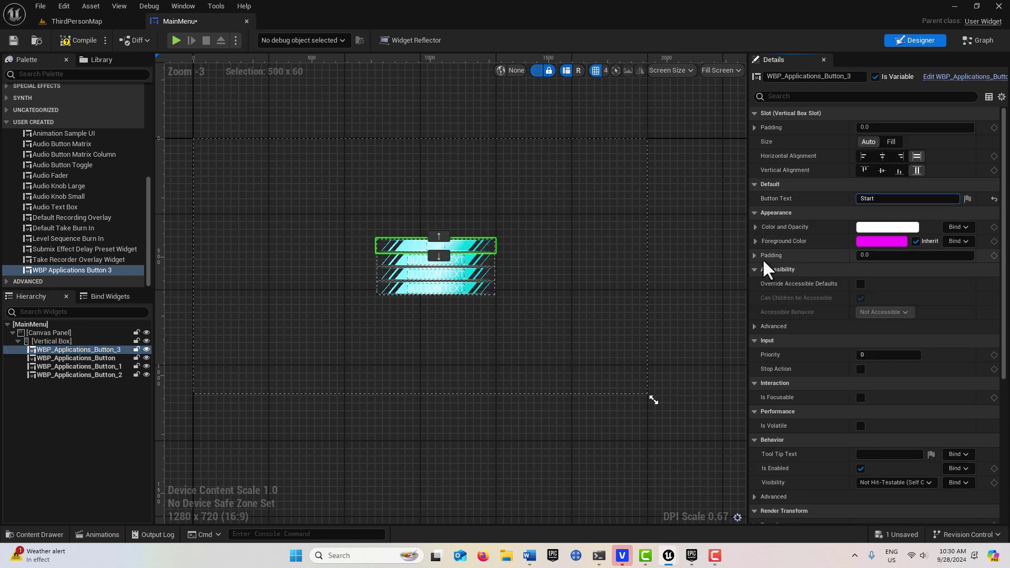
key("Return")
- Set the second button's label to QUIT
left_click(118, 358)
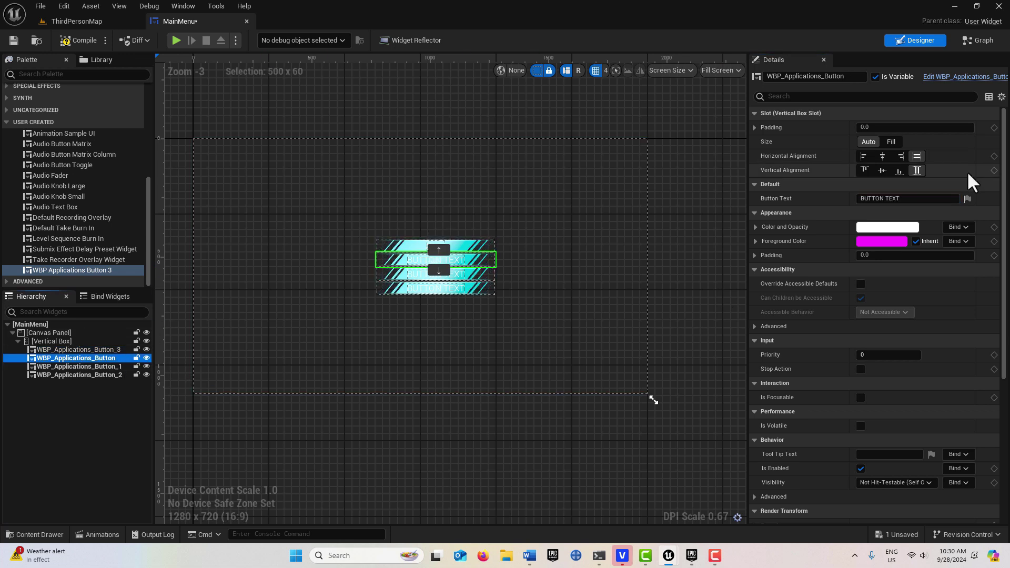
left_click(908, 199)
type("Qui")
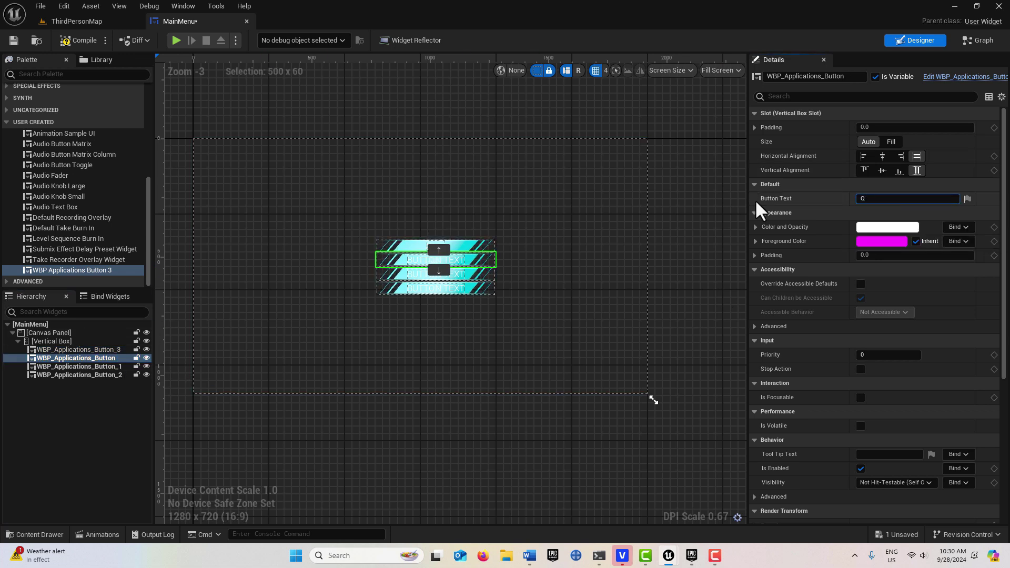
key("BackSpace")
key("BackSpace")
type("UIT")
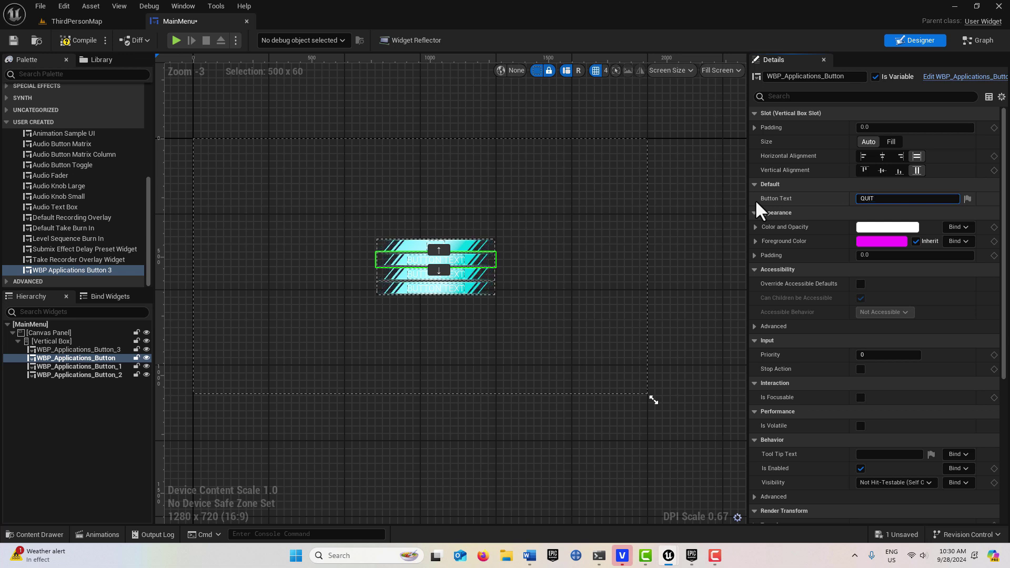
key("Return")
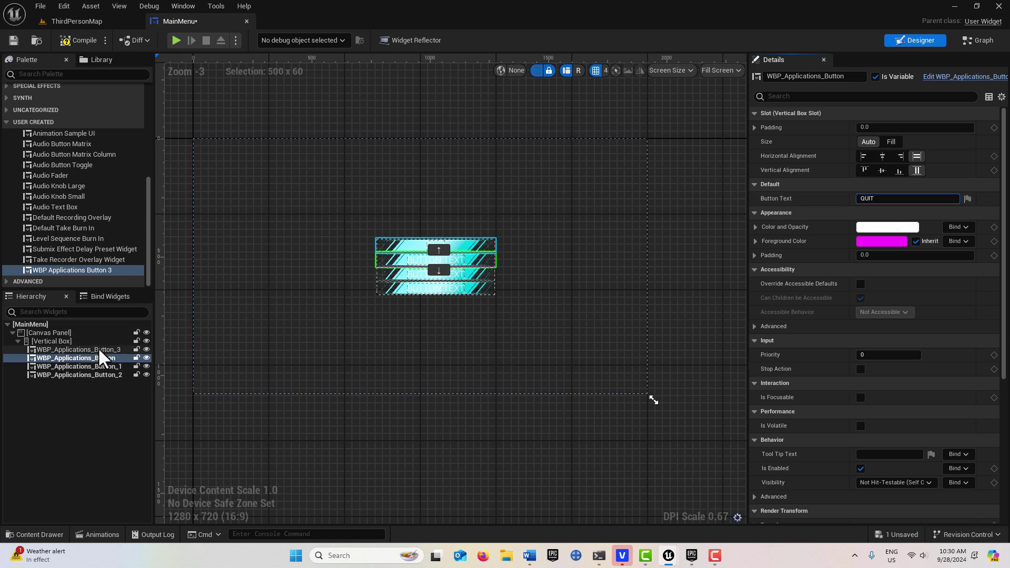
- Change the top button's label to START in capitals
left_click(100, 350)
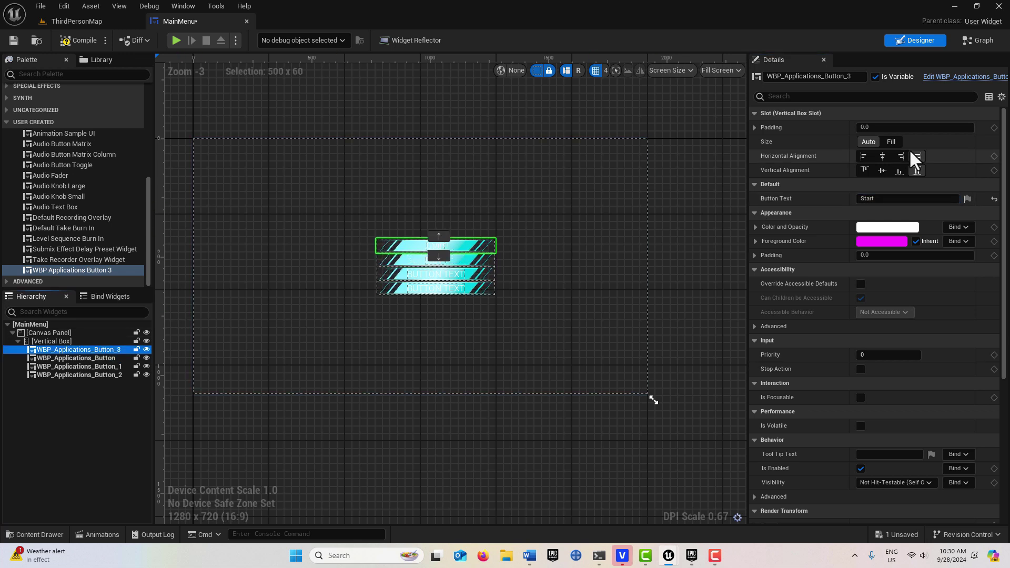
left_click(883, 198)
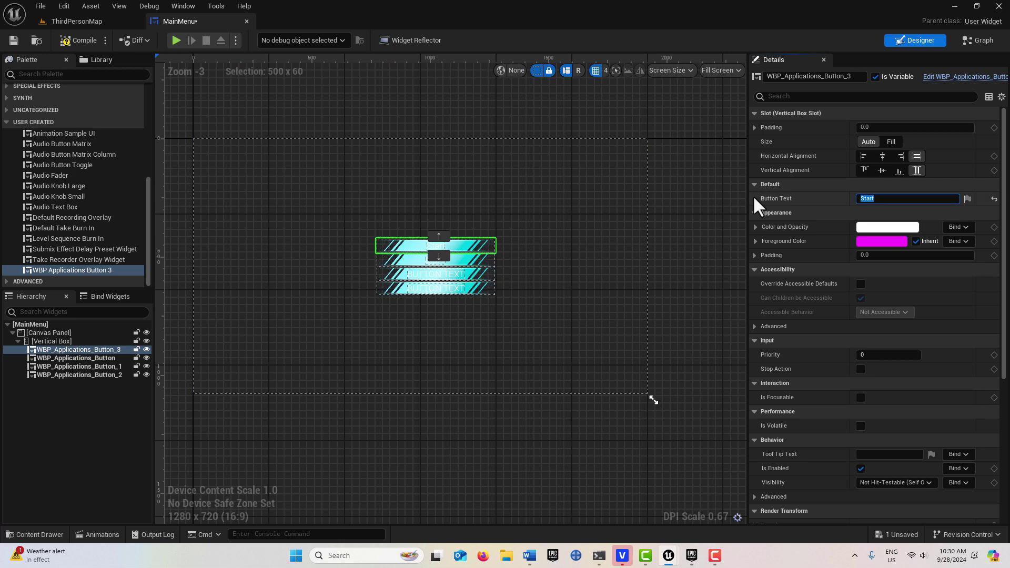
type("START")
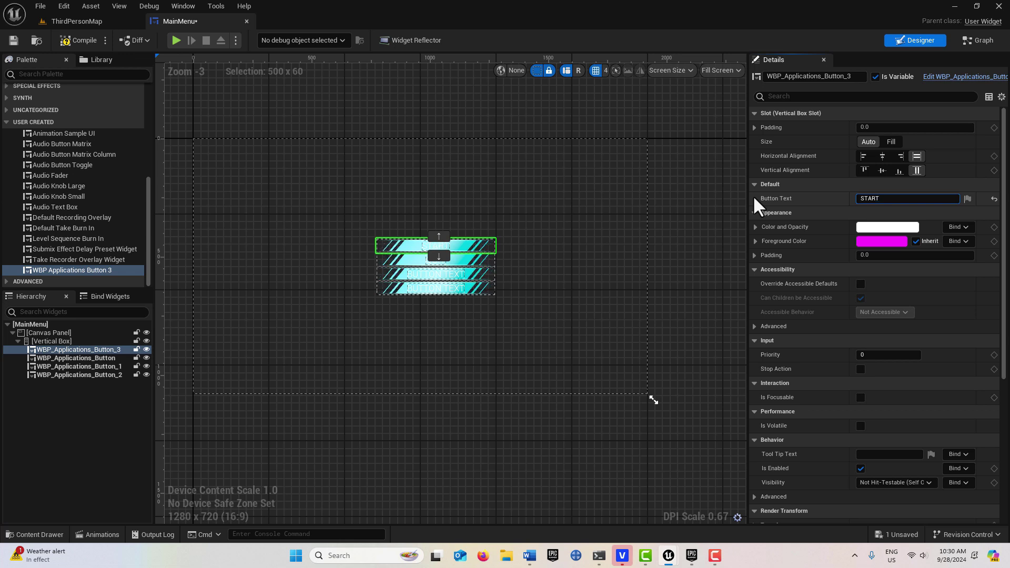
left_click(122, 367)
- Rename the START button widget to WBP_Start
left_click(123, 350)
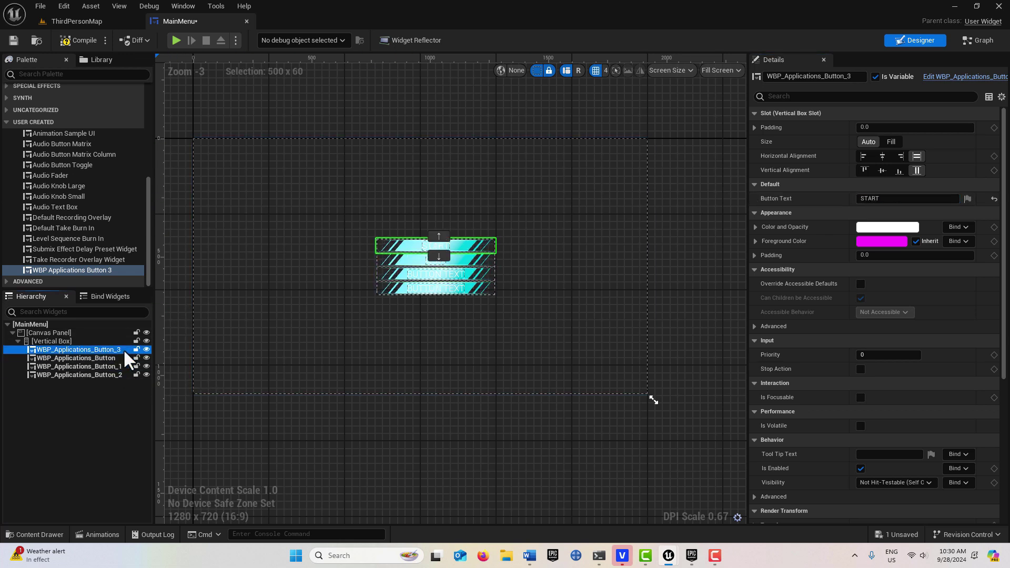
left_click(854, 77)
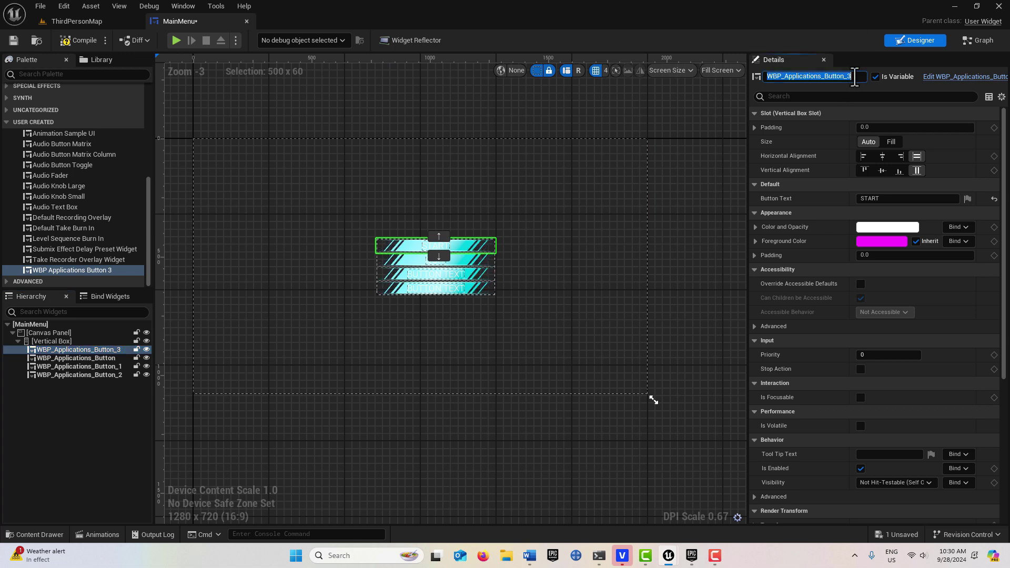
left_click(855, 77)
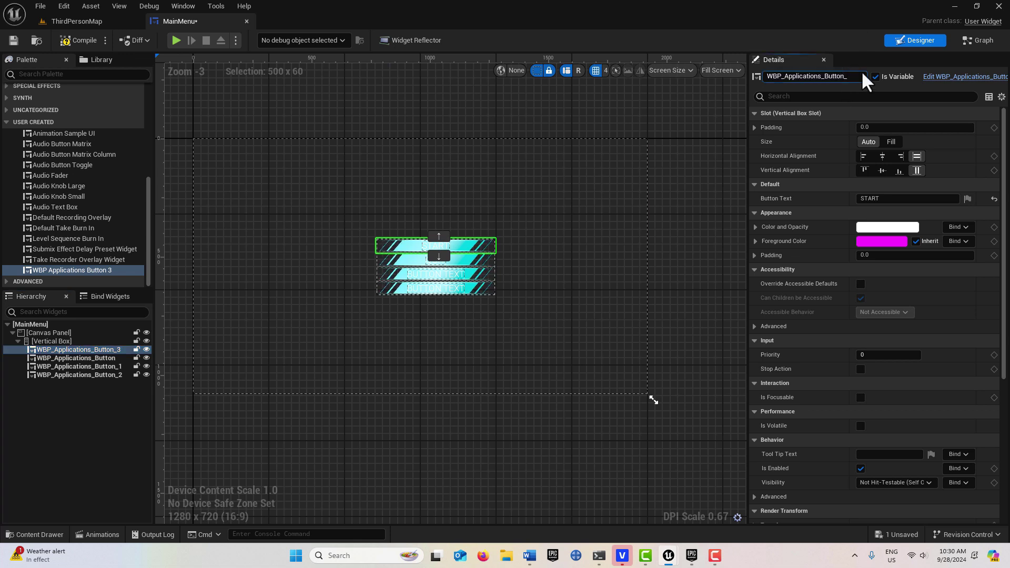
key("BackSpace")
key("BackSpace")
key("BackSpace")
key("BackSpace")
key("BackSpace")
key("BackSpace")
key("BackSpace")
key("BackSpace")
key("BackSpace")
key("BackSpace")
key("BackSpace")
key("BackSpace")
key("BackSpace")
key("BackSpace")
key("BackSpace")
key("BackSpace")
key("BackSpace")
key("BackSpace")
key("BackSpace")
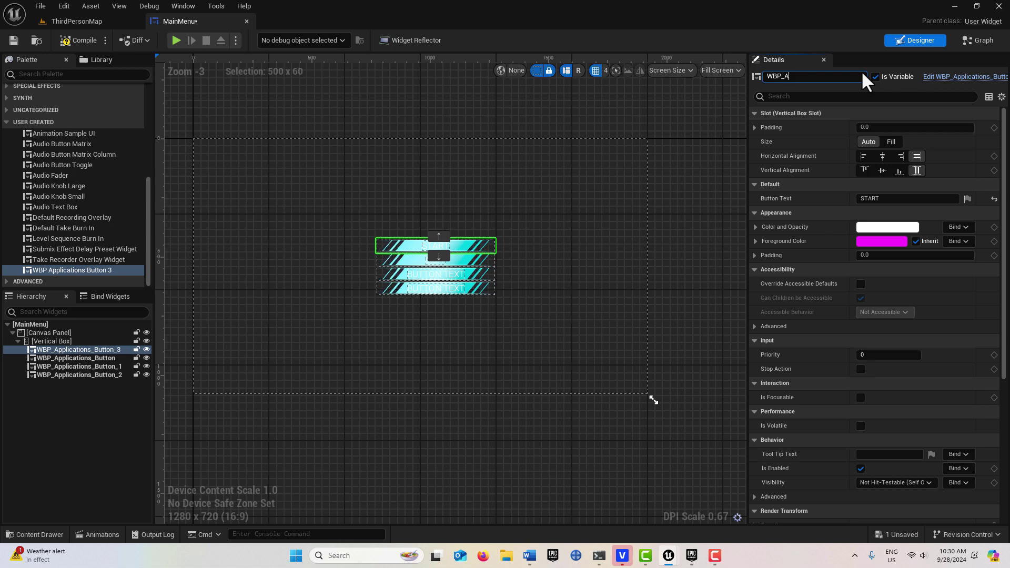
key("BackSpace")
type("Start")
key("Return")
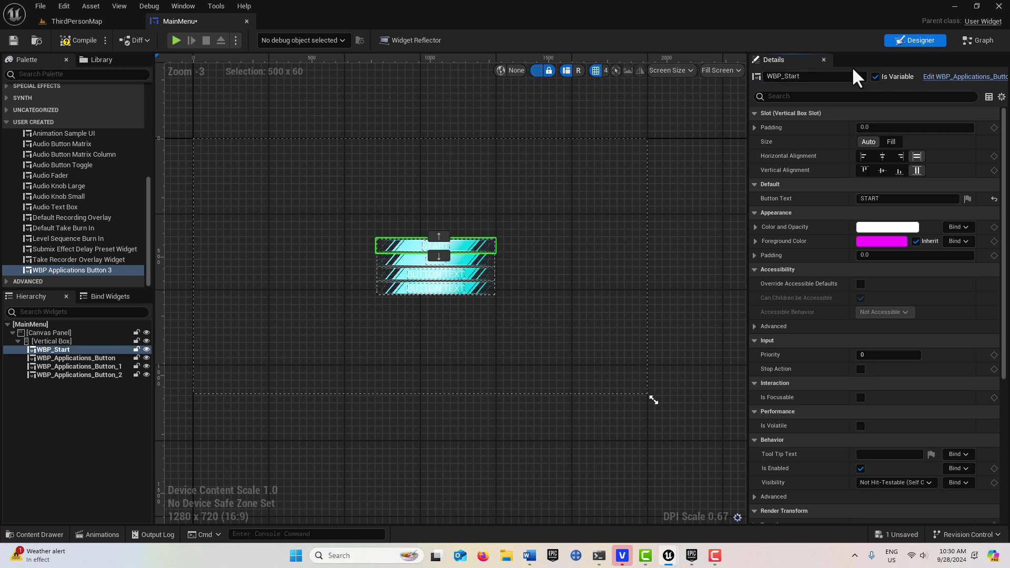
- Rename the QUIT and third button widgets to WBP_Quit and WBP_Credits
left_click(86, 359)
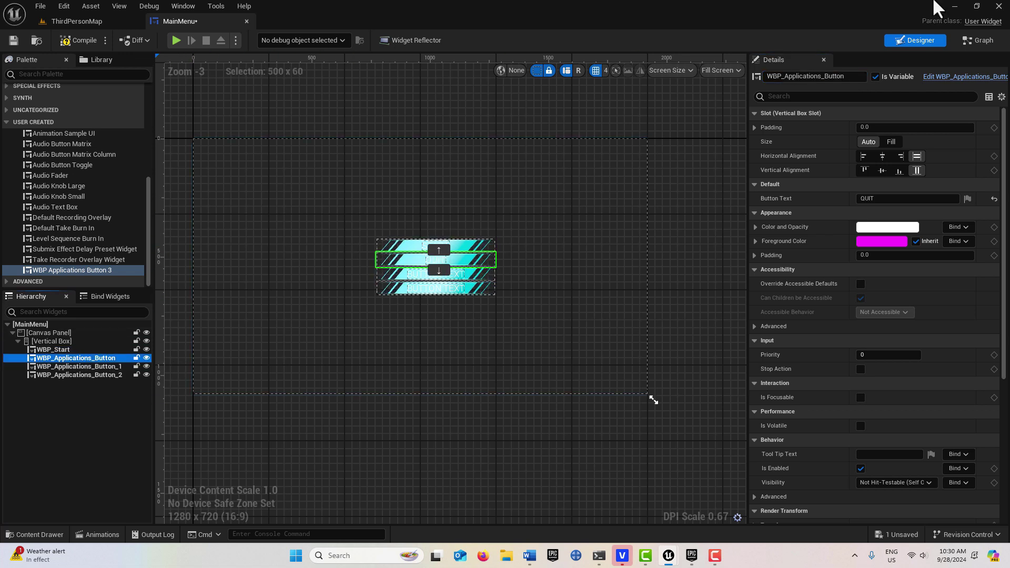
left_click(847, 77)
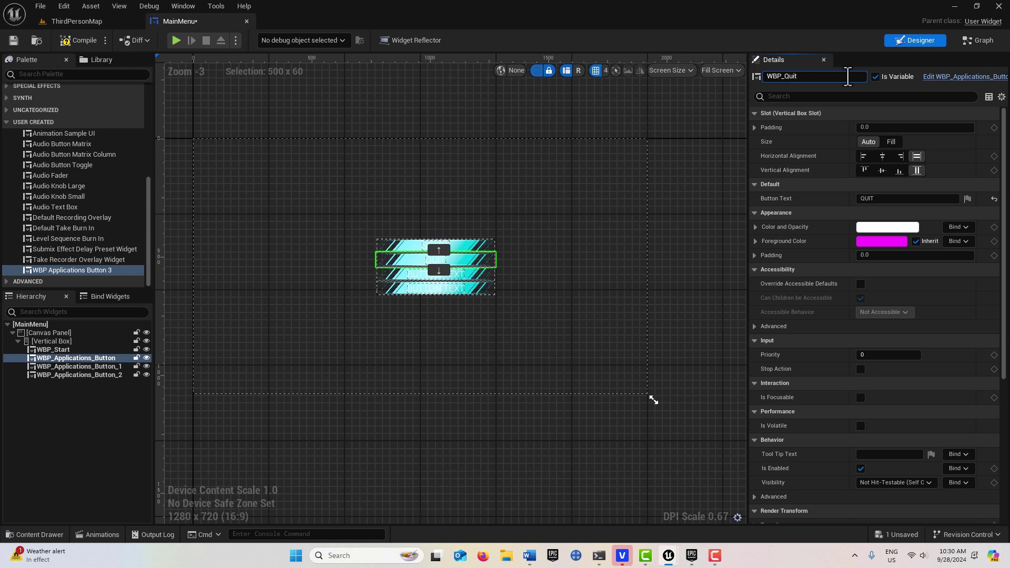
left_click(126, 367)
left_click(855, 76)
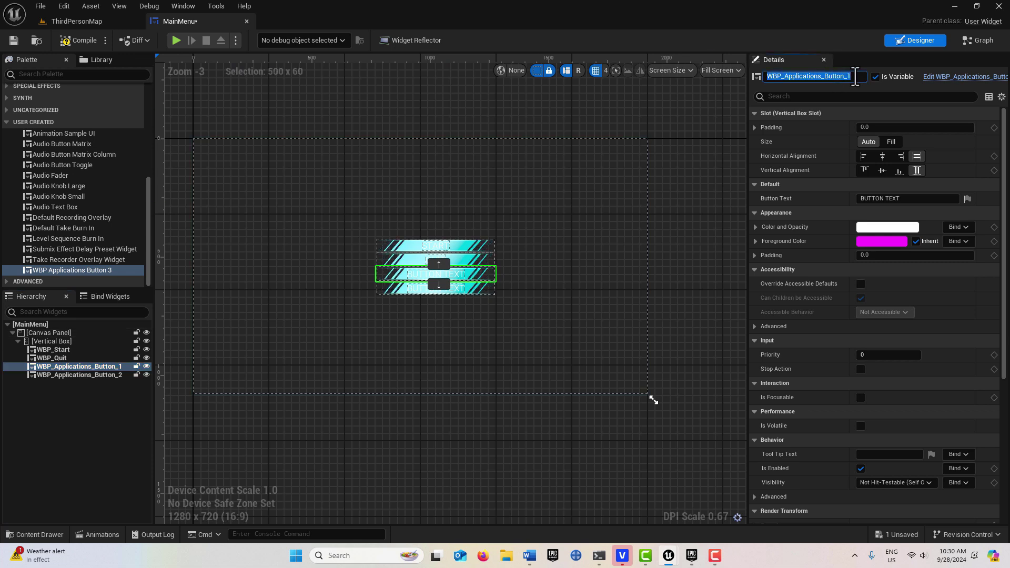
left_click(859, 78)
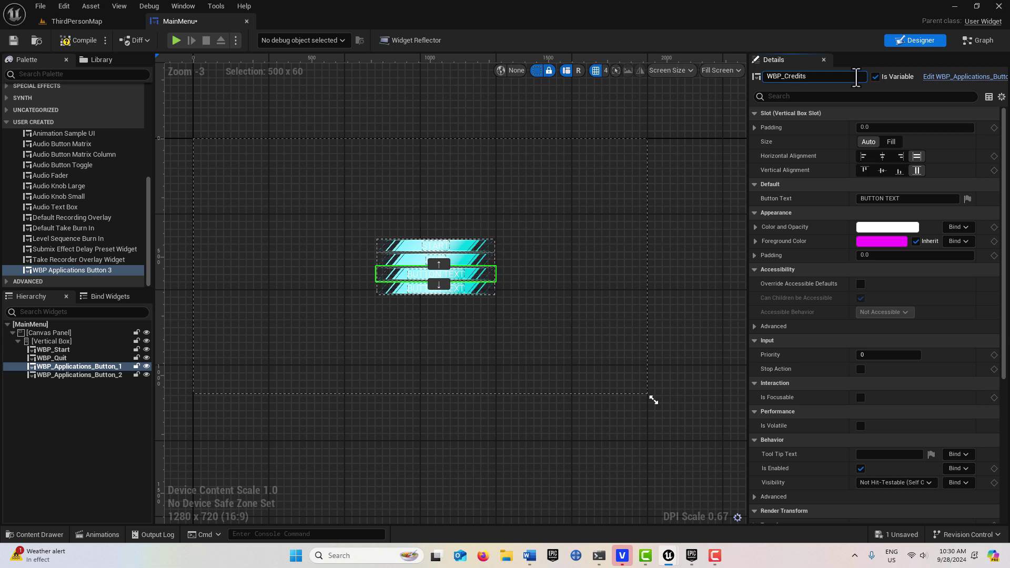
- Rename the fourth button widget to WBP_Info
left_click(89, 375)
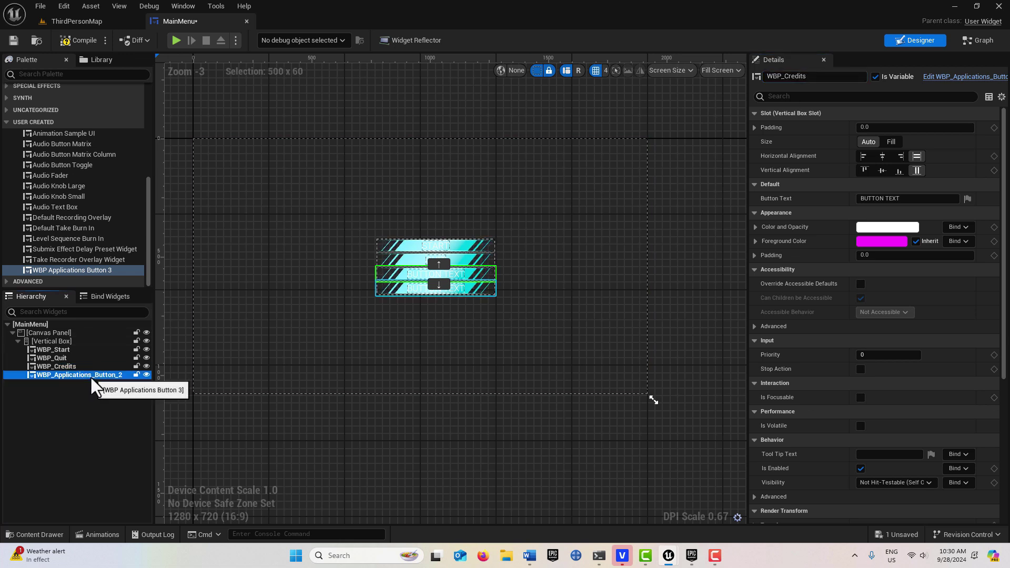
left_click(855, 80)
left_click(855, 80)
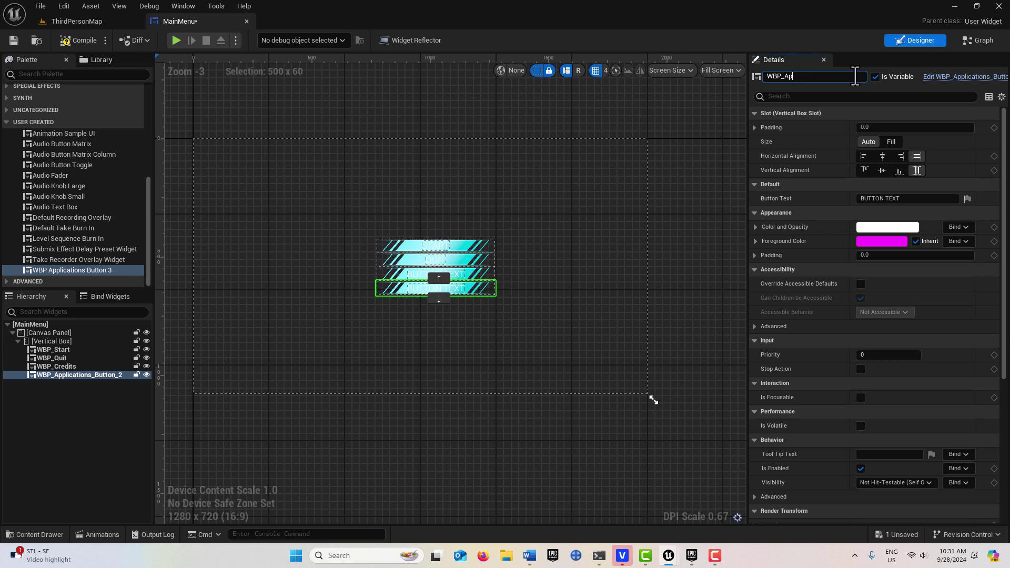
key("BackSpace")
key("BackSpace")
type("Info")
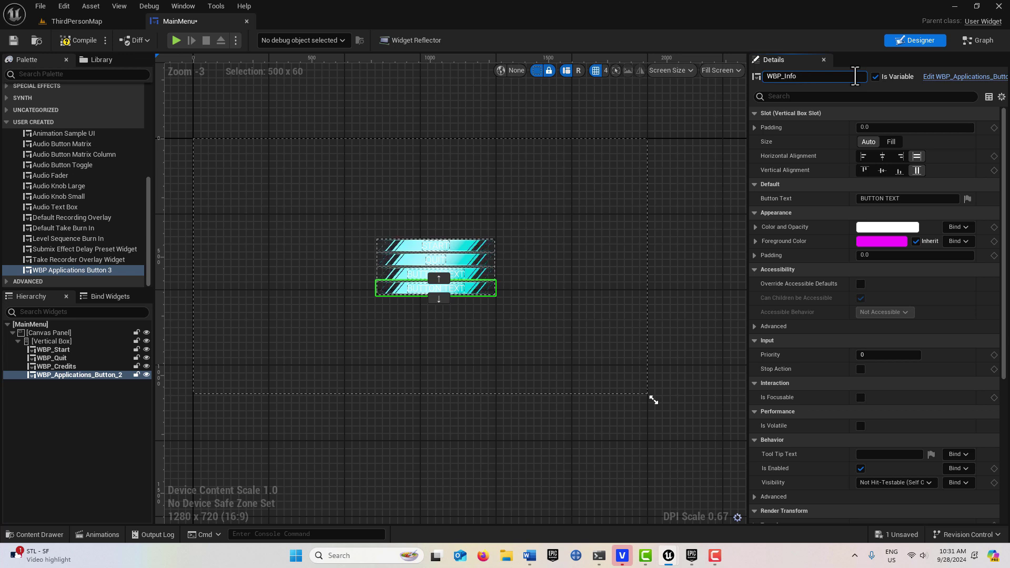
key("Return")
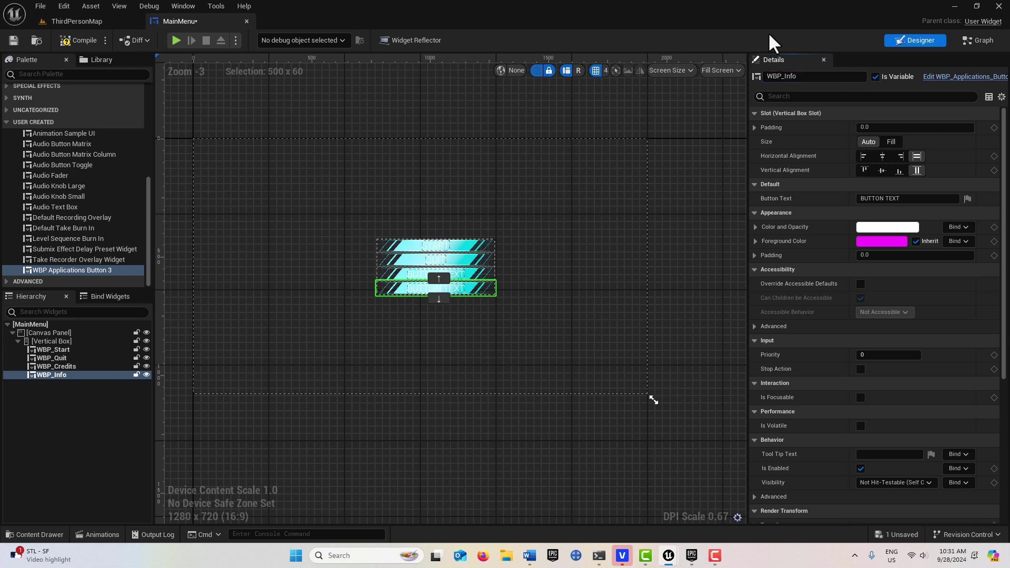
left_click(57, 367)
- Set WBP_Credits' label to CREDITS and WBP_Info's to INFORMATION, then compile MainMenu
left_click(894, 199)
type("CREDITS")
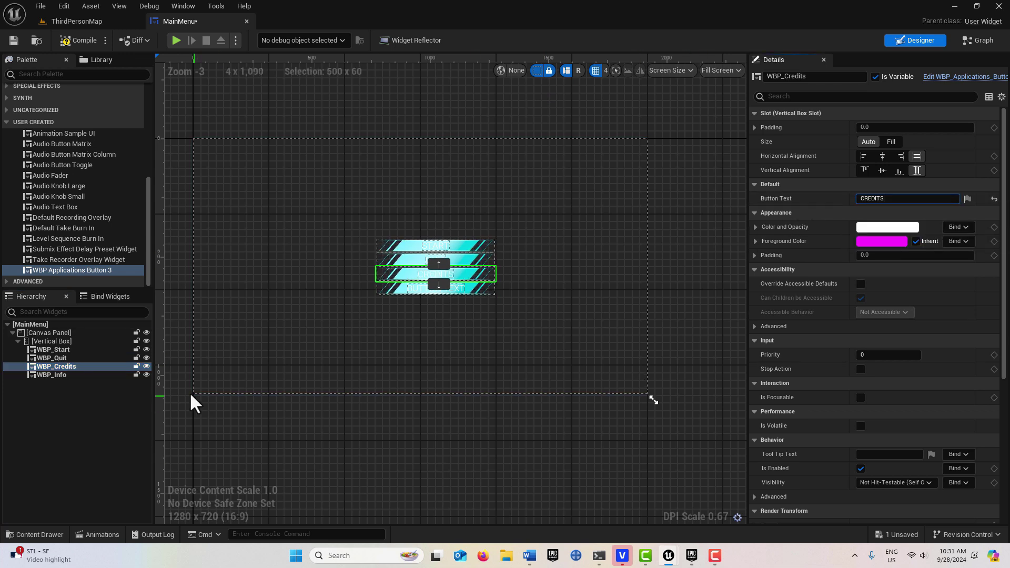
left_click(79, 375)
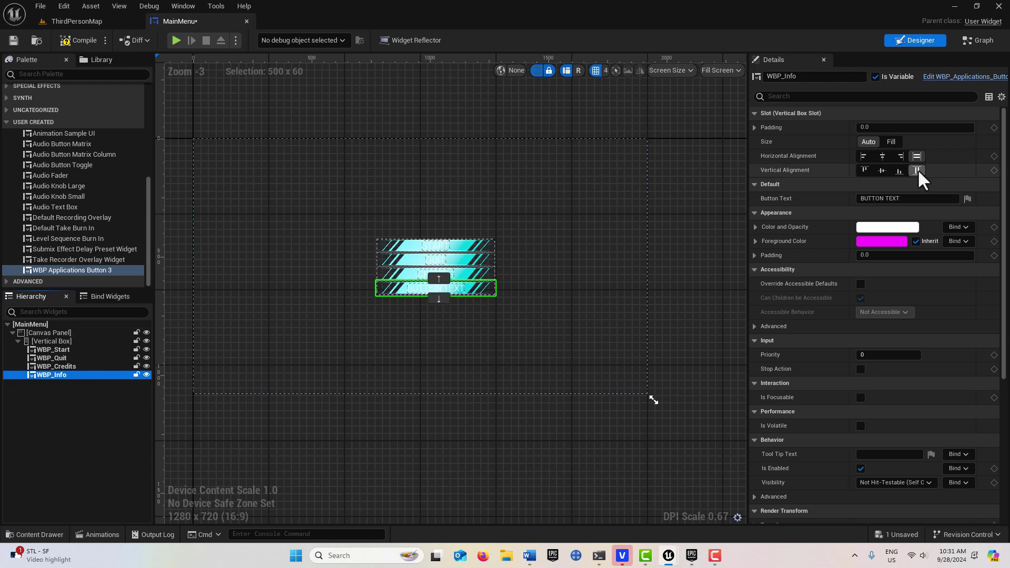
left_click(912, 198)
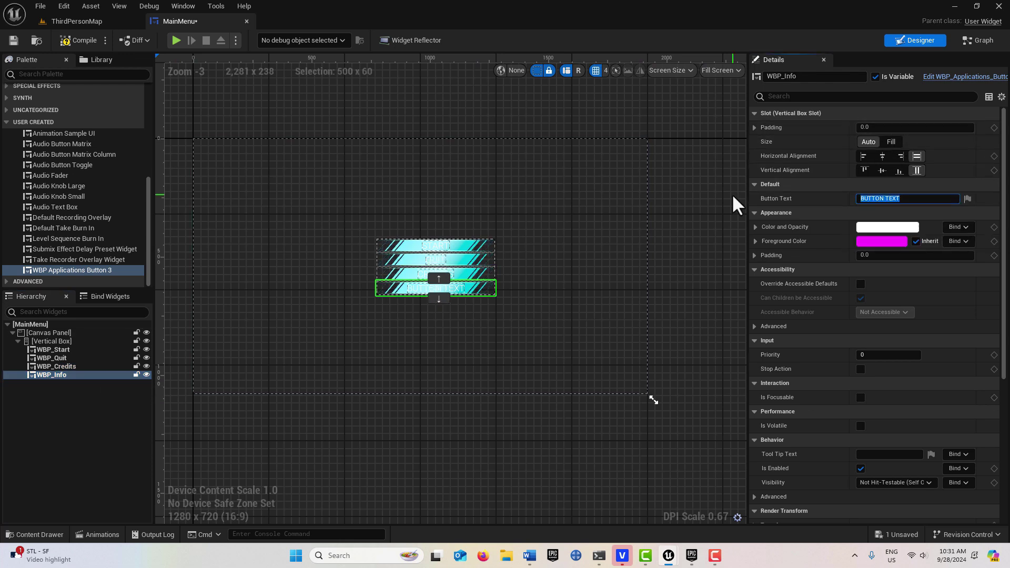
type("INFORMATION")
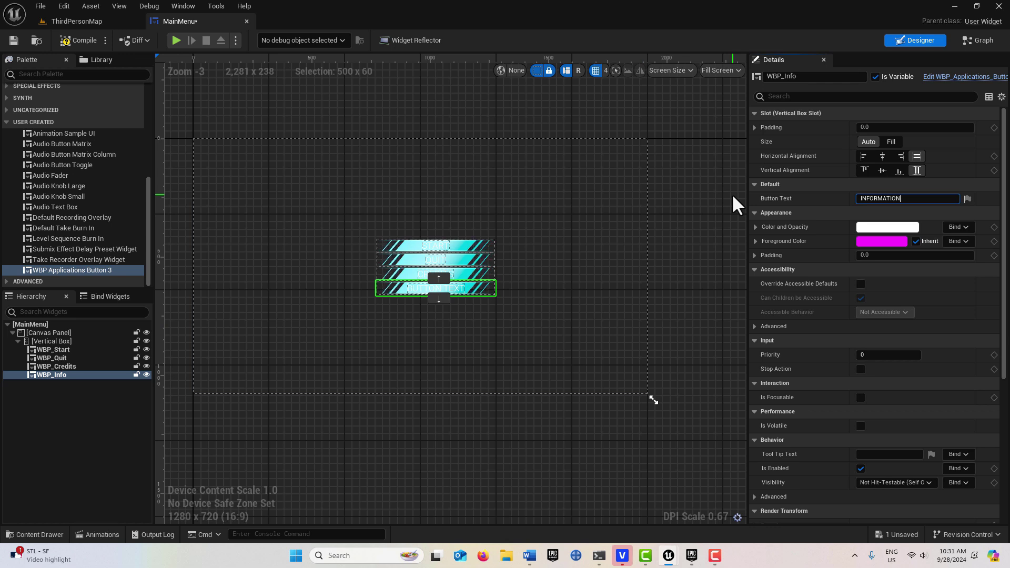
key("Return")
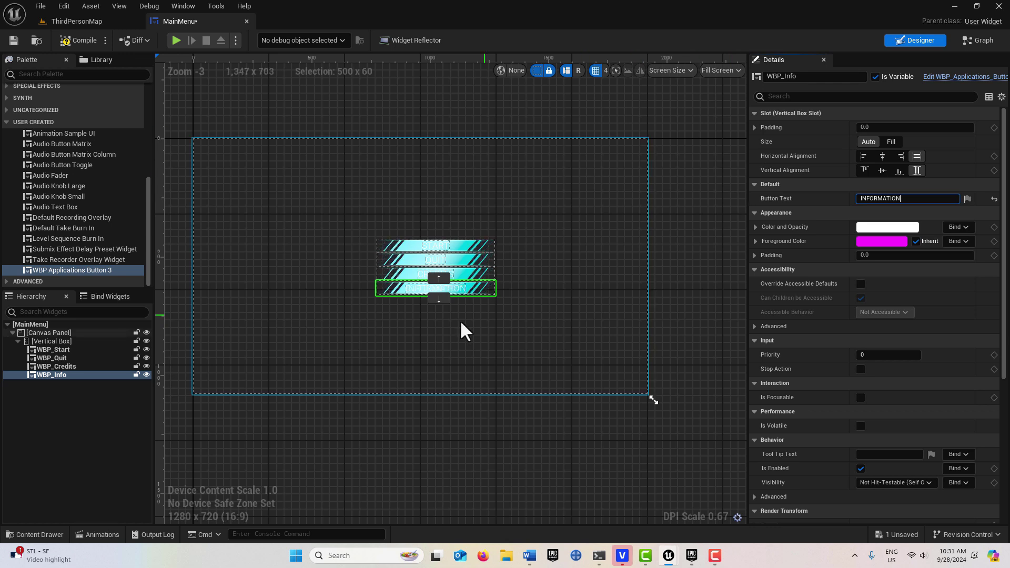
left_click(83, 35)
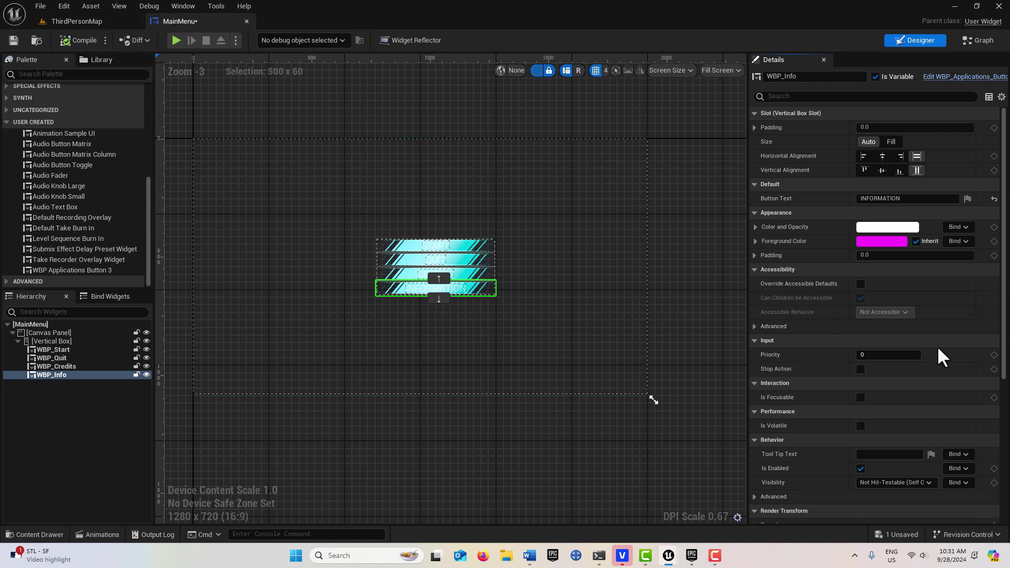
left_click(75, 349)
- From the ThirdPersonMap Content Browser, open WBP_Applications_Button_3 in its own editor
scroll(879, 342, "down", 10)
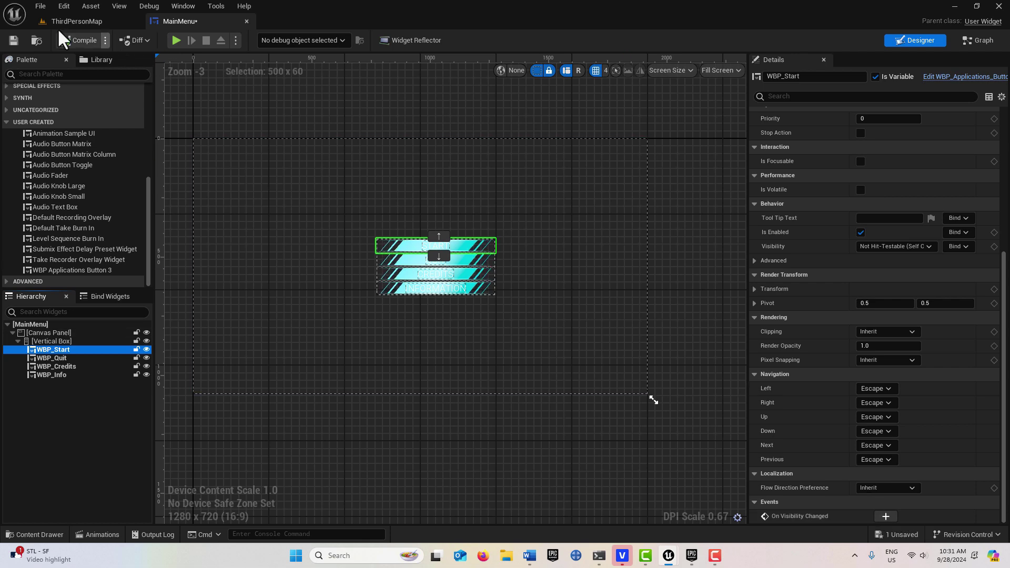
left_click(104, 23)
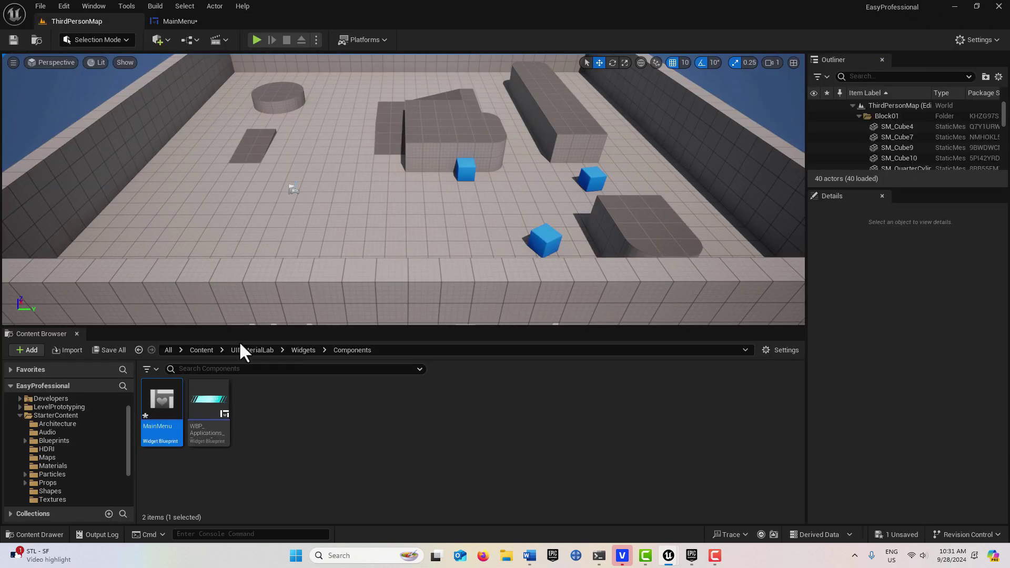
double_click(213, 415)
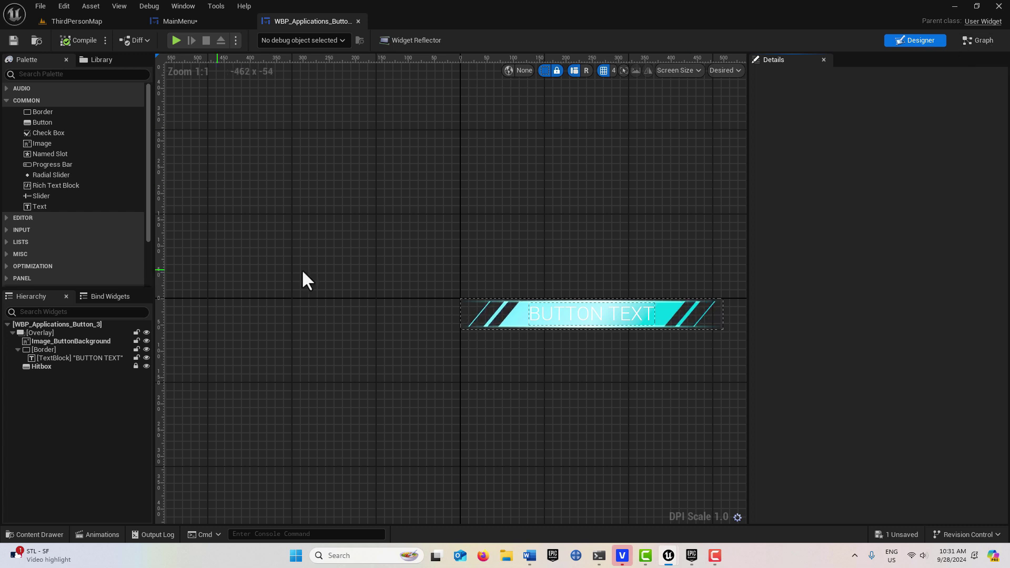
- In the button's event graph, add an event dispatcher named OnButtonClicked
left_click(983, 40)
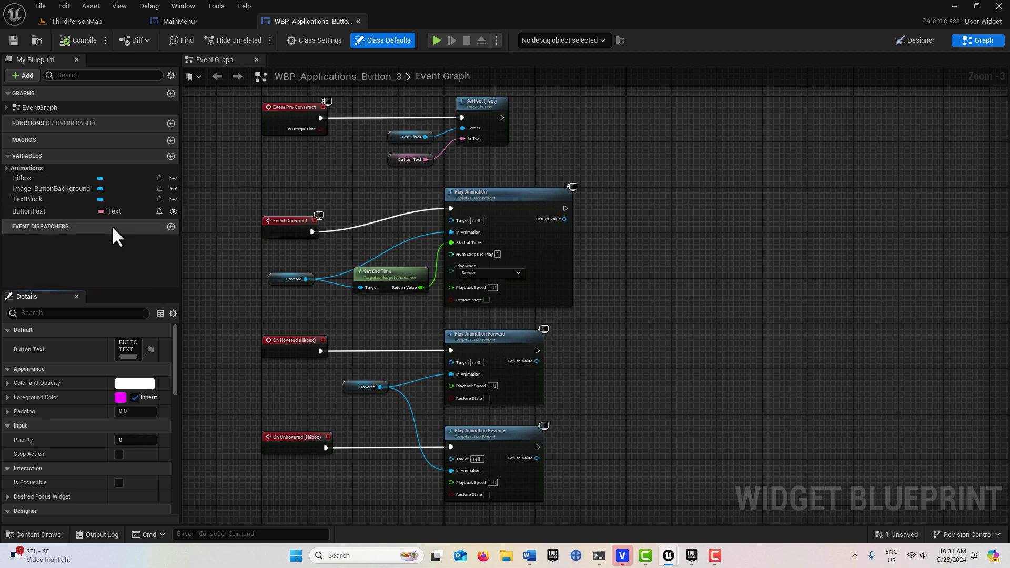
left_click(50, 179)
scroll(219, 380, "down", 1)
scroll(212, 396, "down", 2)
scroll(210, 396, "up", 2)
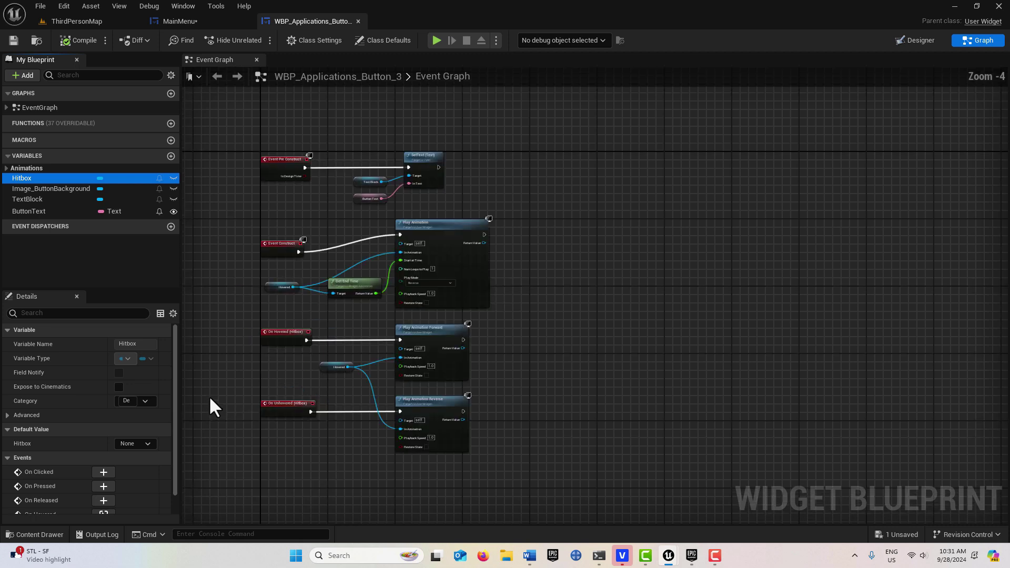
right_click_drag(209, 395, 292, 254)
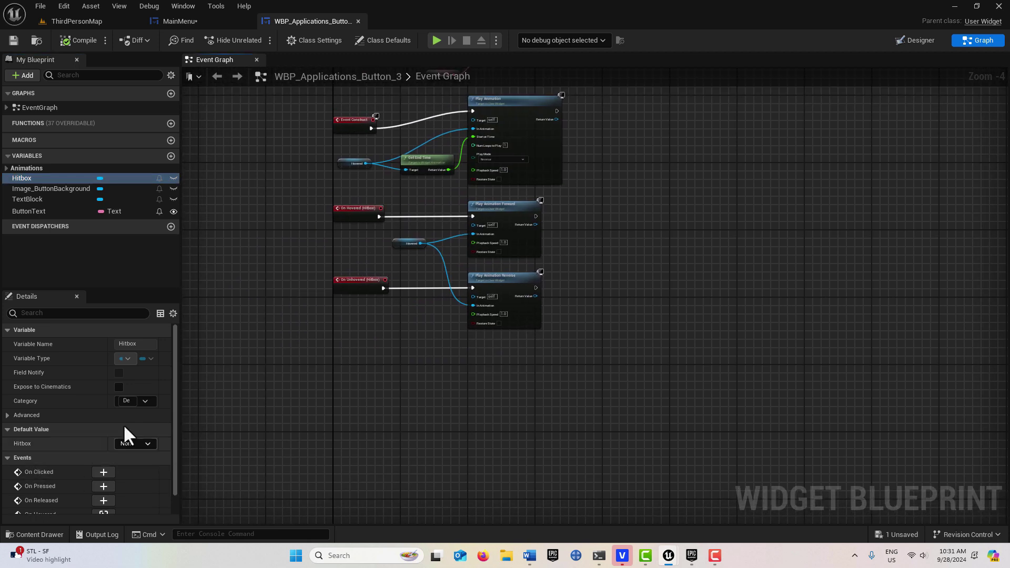
left_click(170, 226)
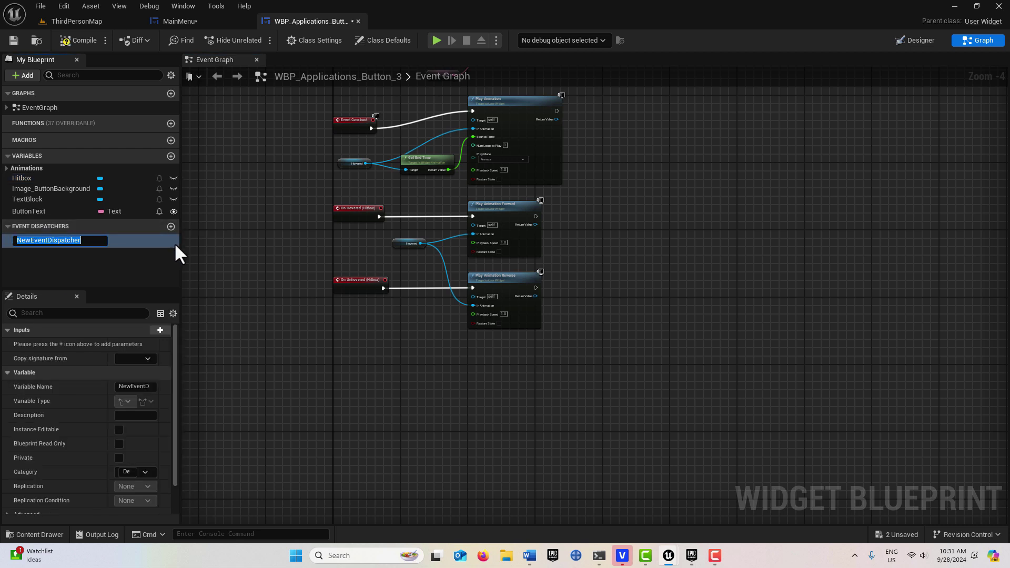
type("OnButtob")
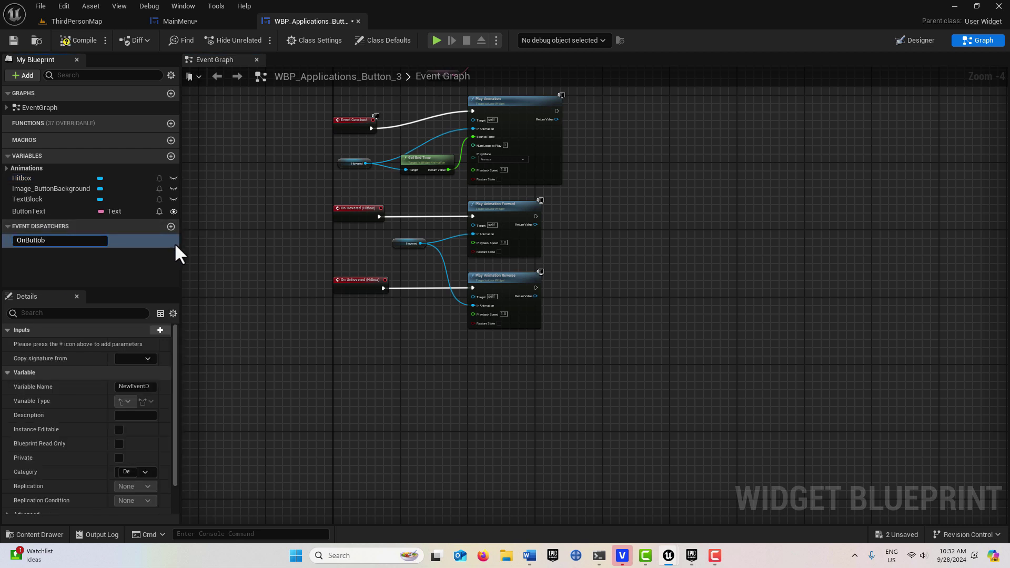
key("BackSpace")
type("nClicked")
key("Return")
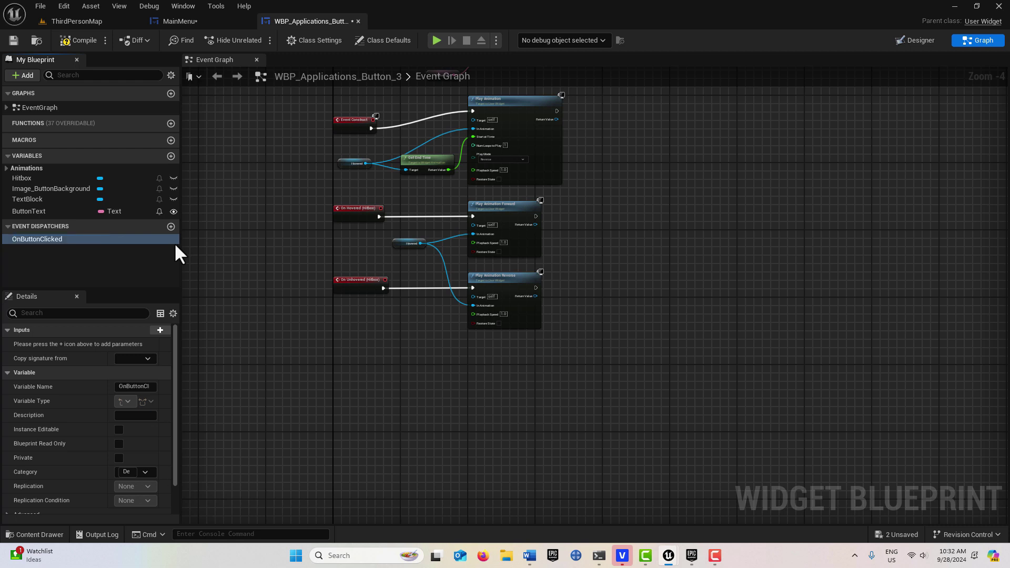
- Wire the Hitbox On Clicked event to a Call OnButtonClicked node, then compile and save
left_click(47, 177)
scroll(118, 481, "down", 1)
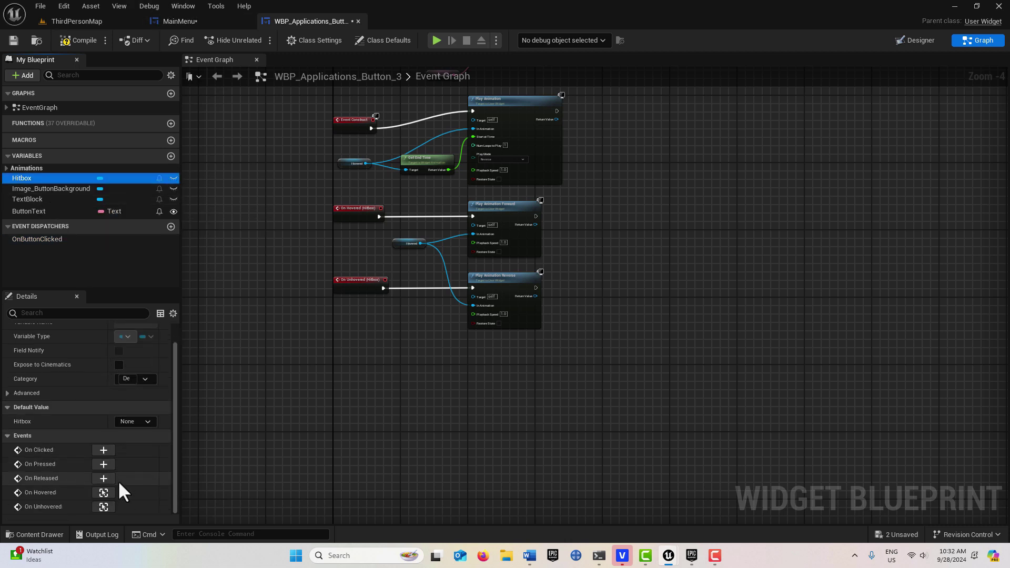
left_click(103, 450)
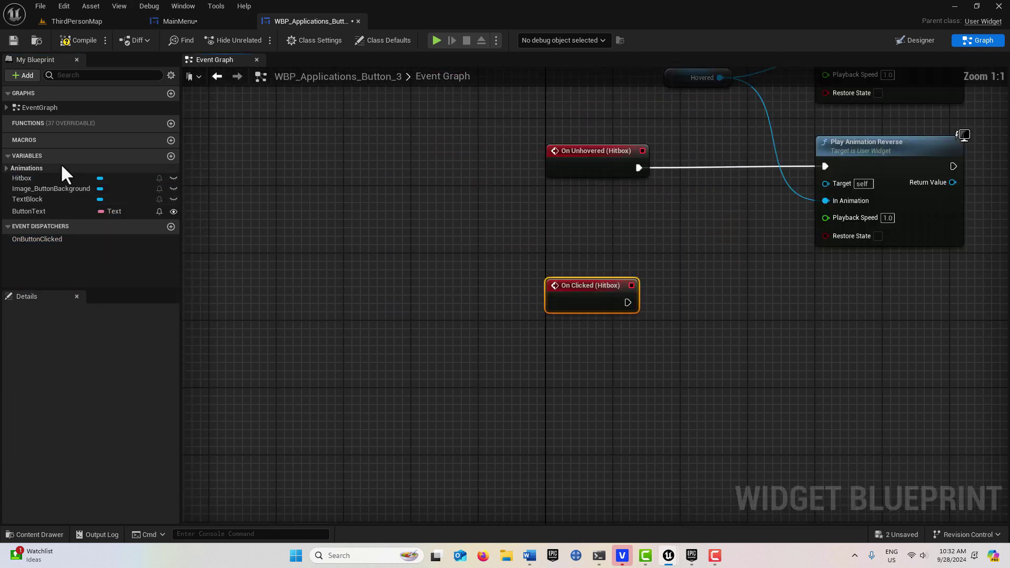
left_click(51, 238)
left_click_drag(51, 238, 692, 303)
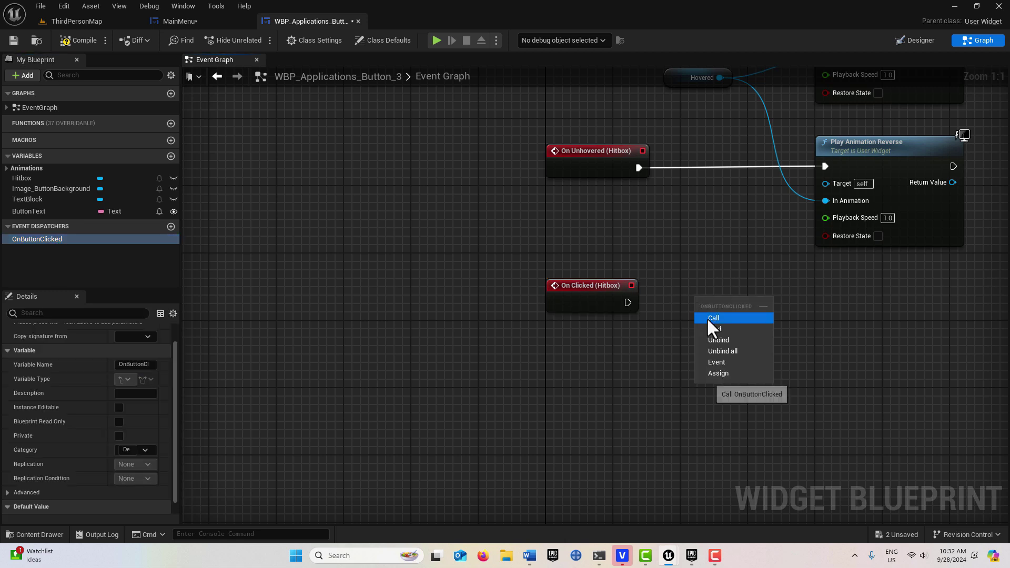
left_click(706, 317)
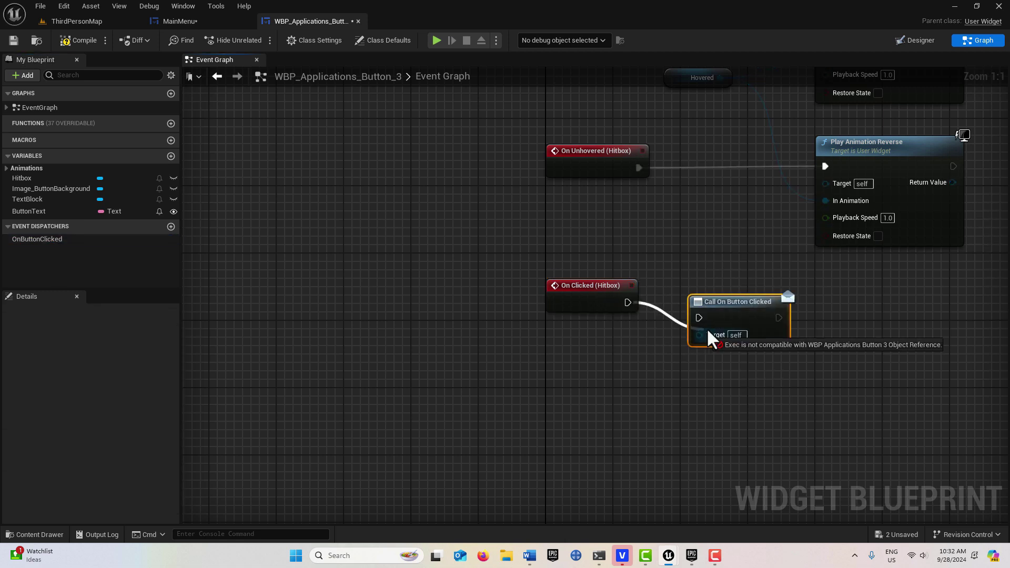
left_click_drag(709, 334, 700, 319)
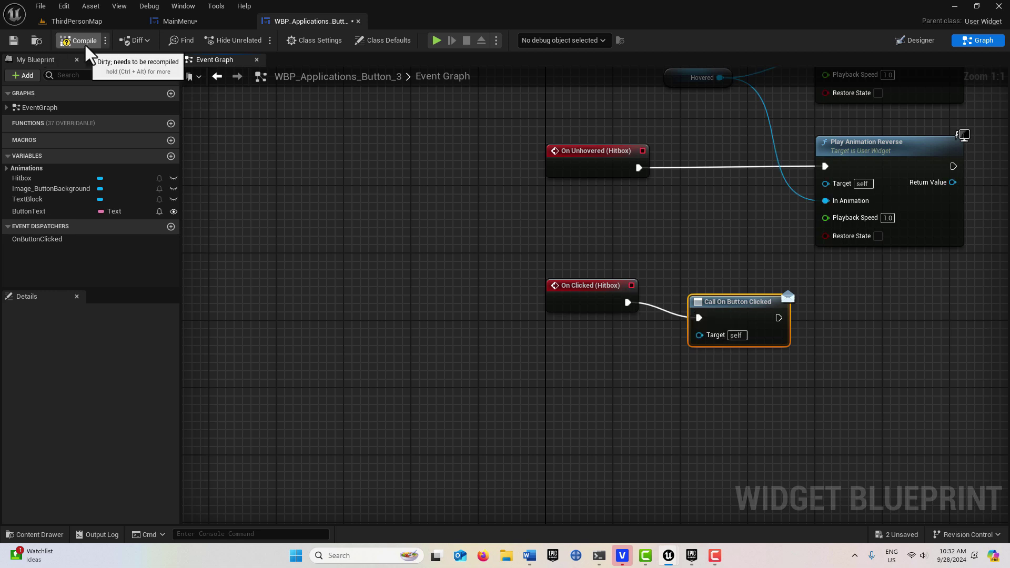
left_click(13, 40)
left_click(84, 21)
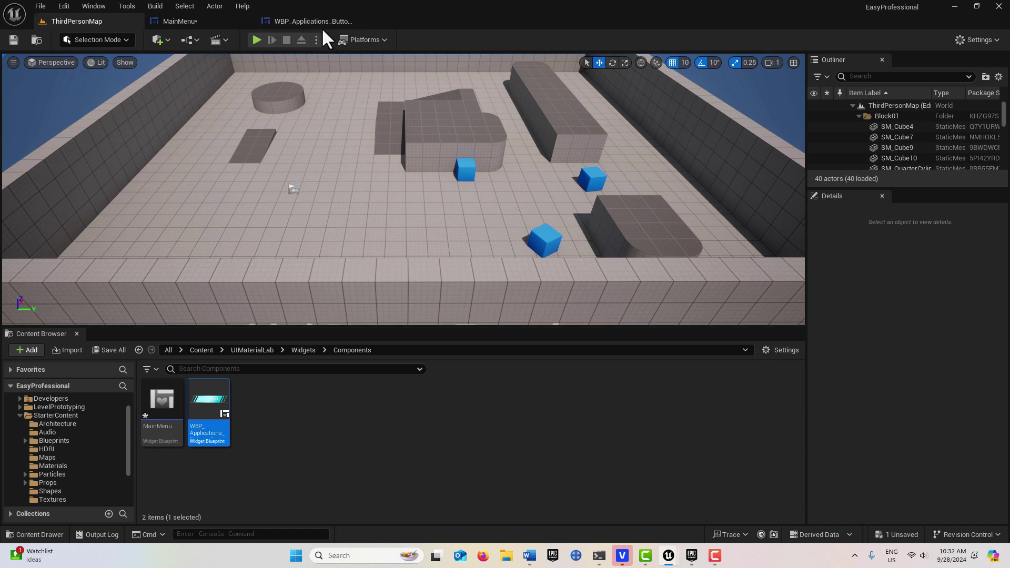
- Connect WBP_Start's On Button Clicked event to a Print String reading 'Game started!!'
left_click(211, 22)
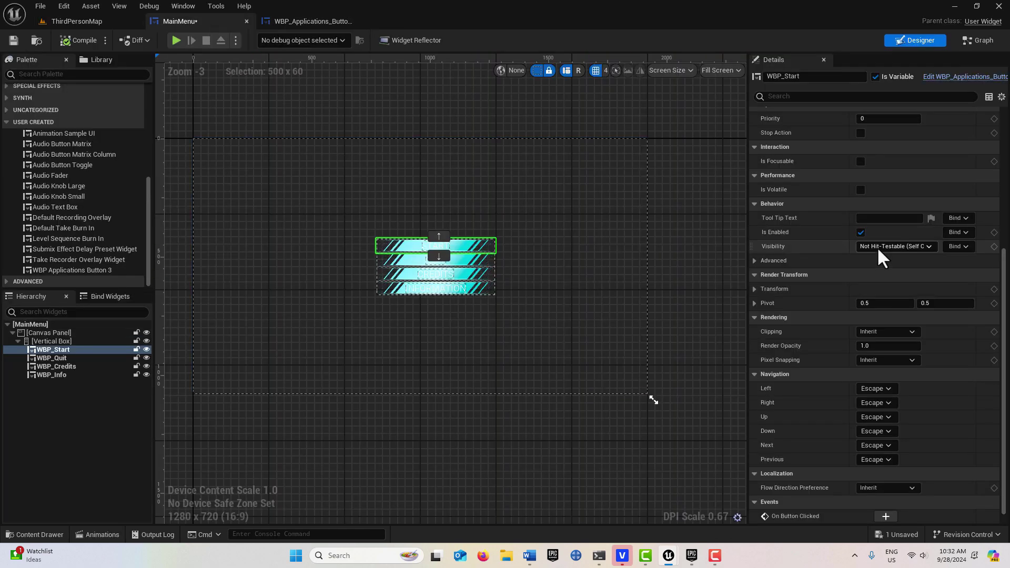
scroll(882, 263, "down", 1)
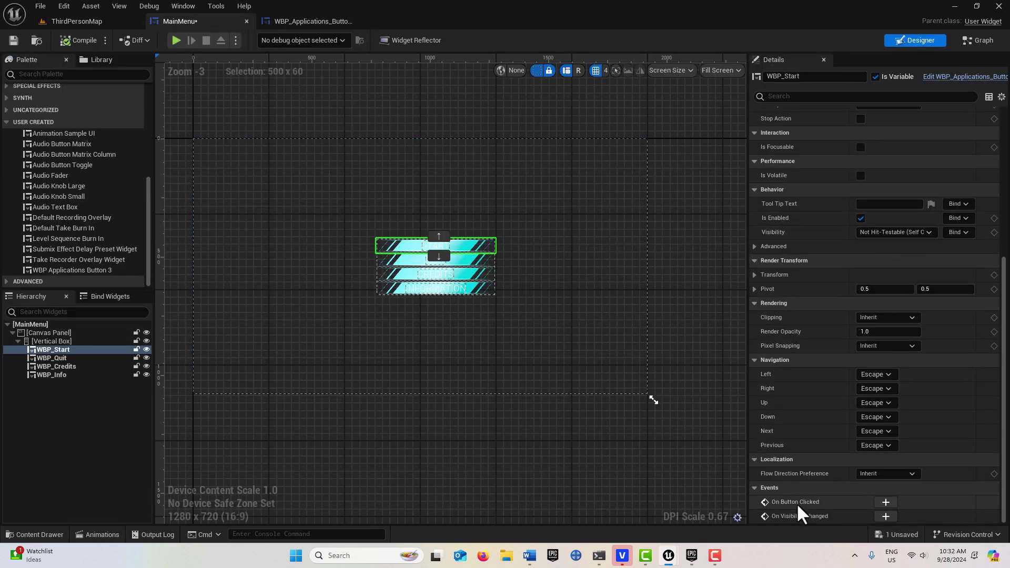
left_click(886, 503)
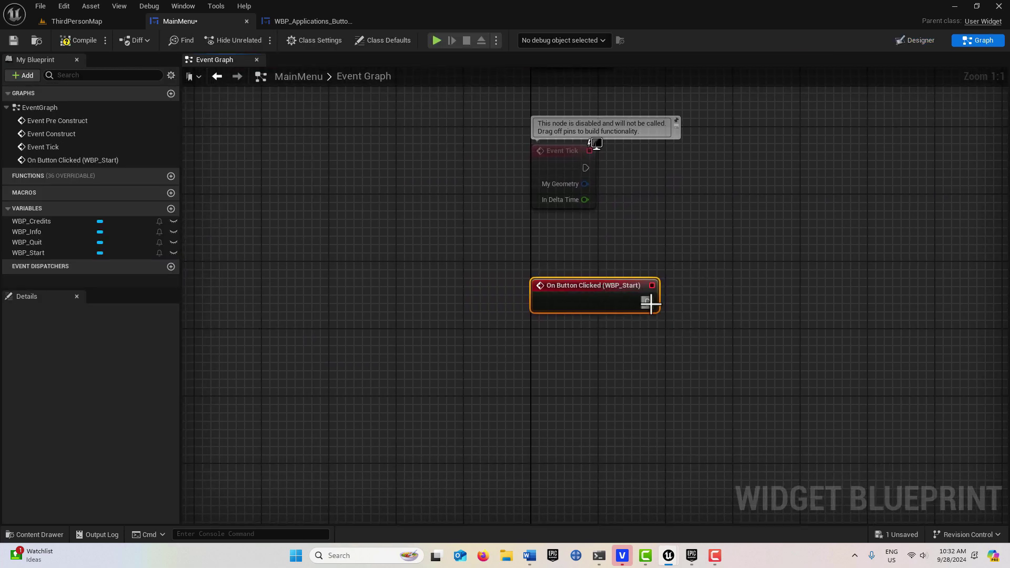
left_click_drag(651, 304, 740, 301)
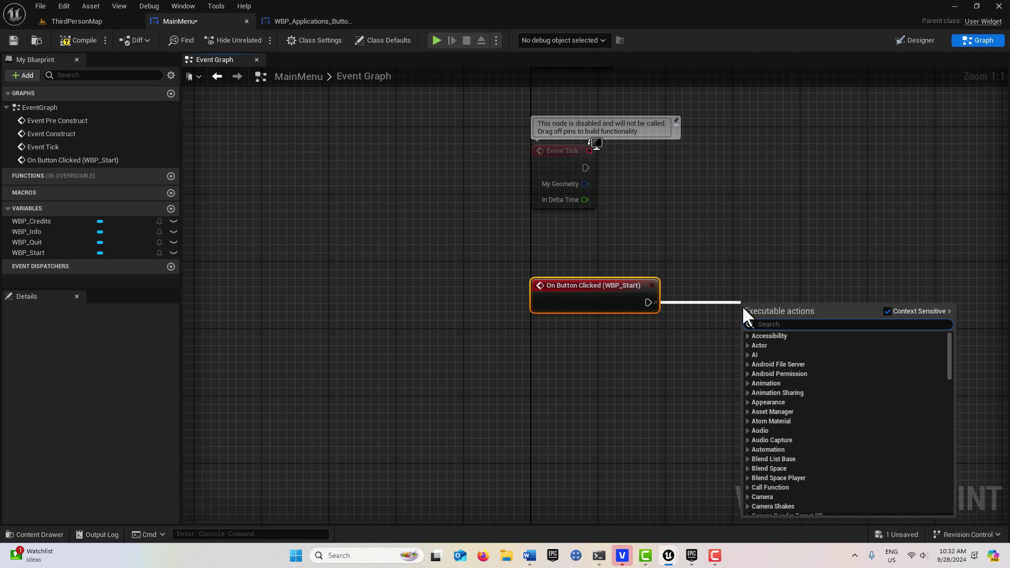
type("print")
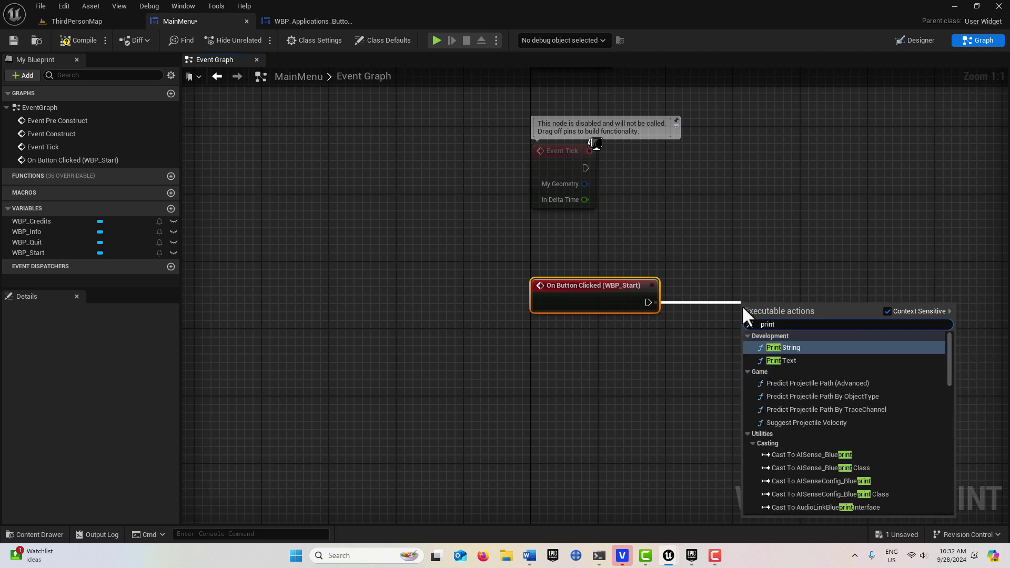
key("Return")
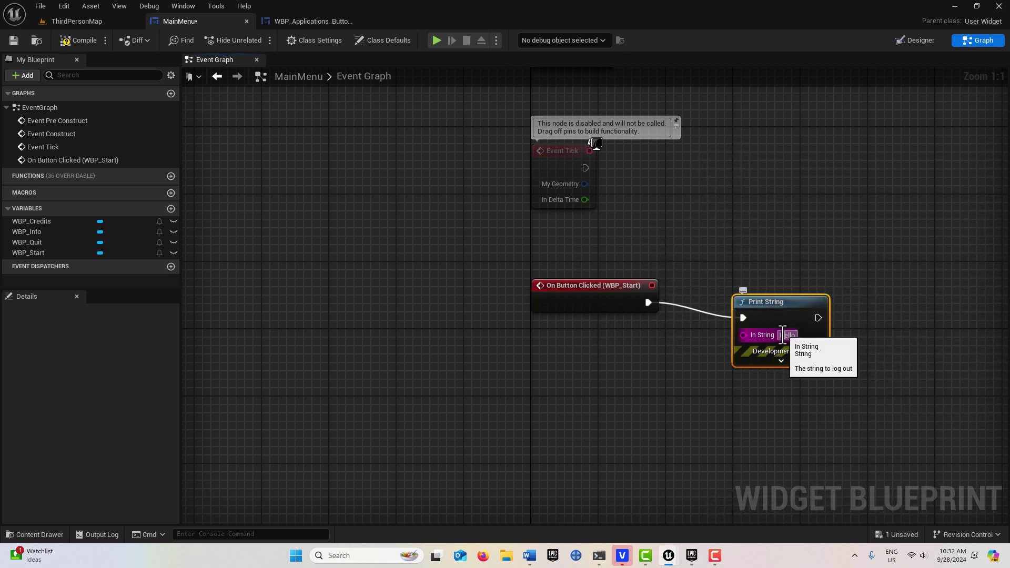
type("Game")
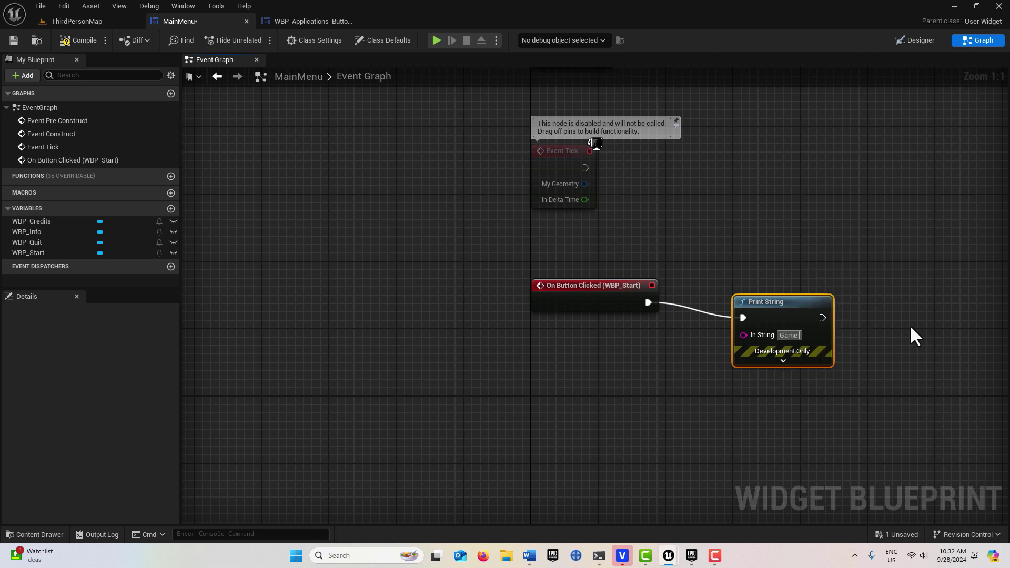
type(" start")
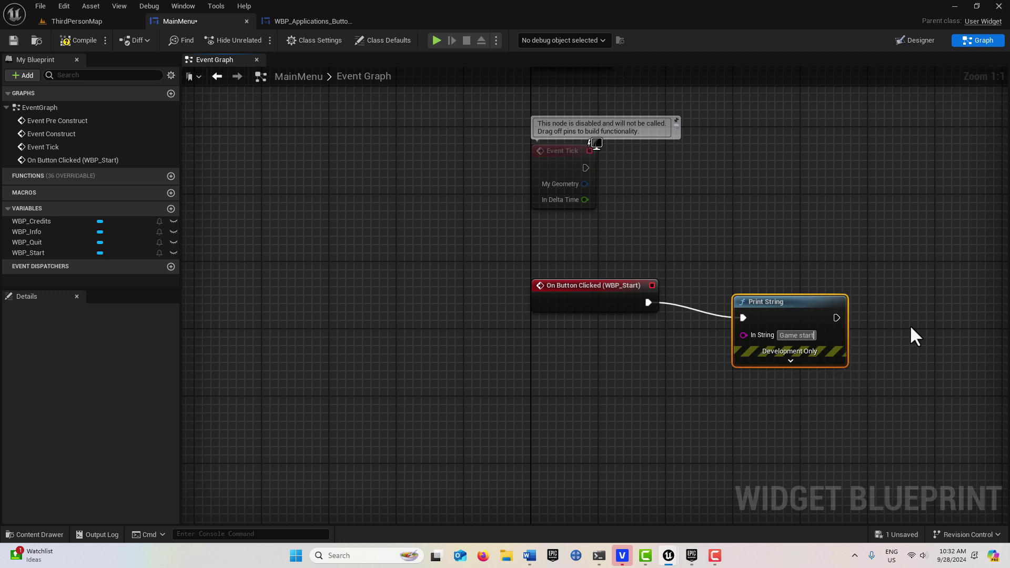
type("ed!!")
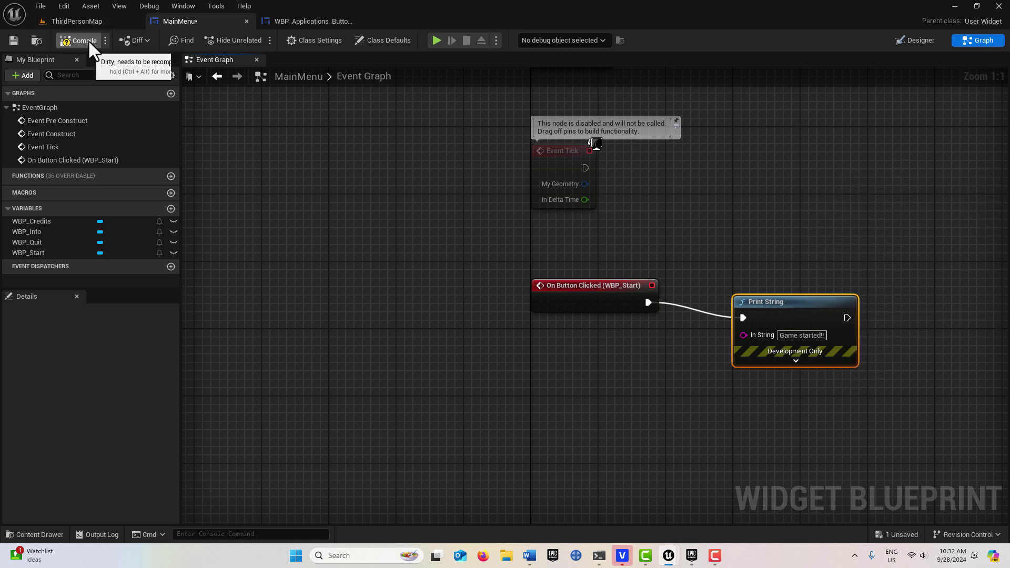
- In the level blueprint, add Event BeginPlay feeding a Create Widget node of class MainMenu
left_click(90, 22)
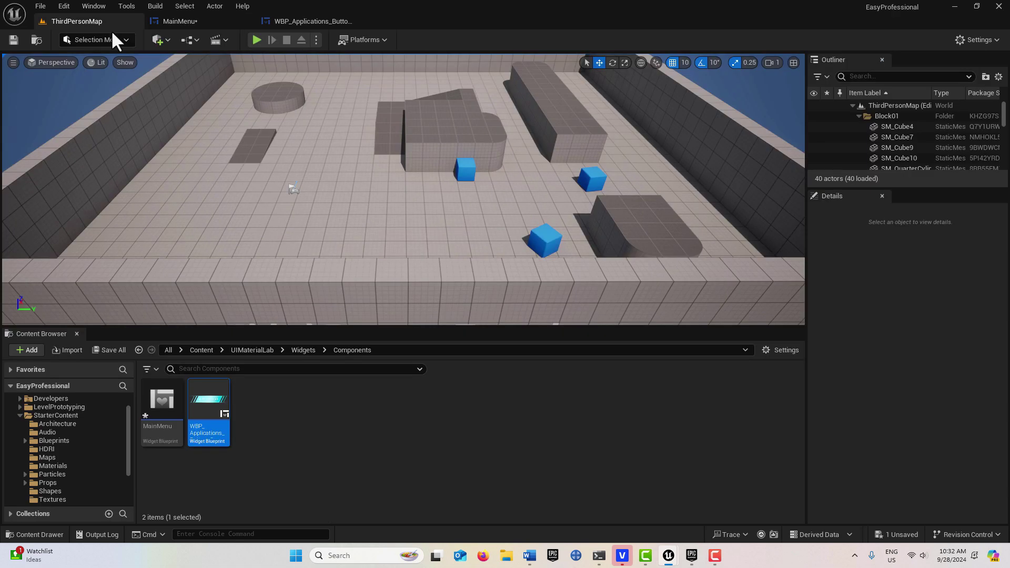
left_click(198, 39)
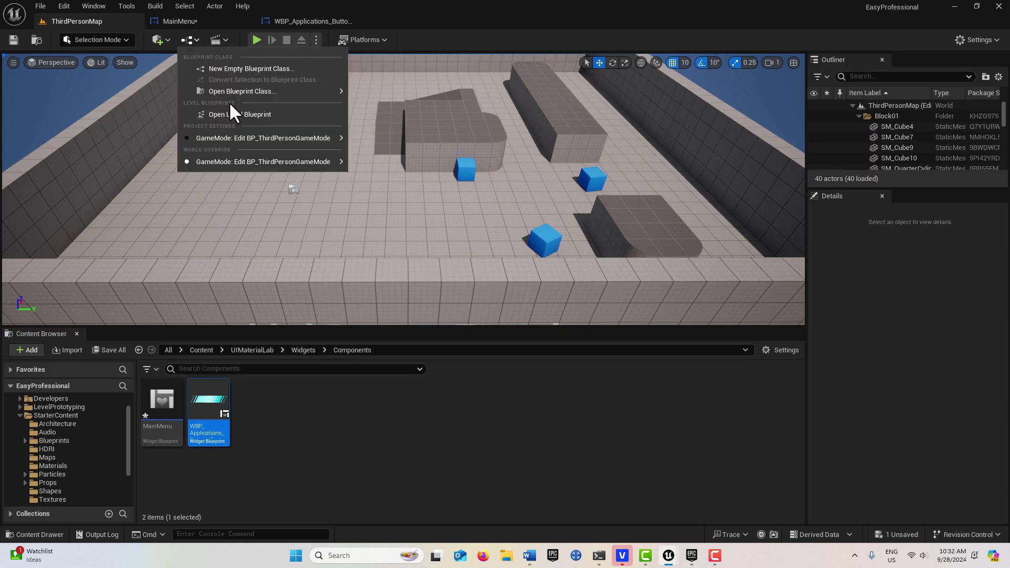
left_click(235, 115)
right_click(397, 238)
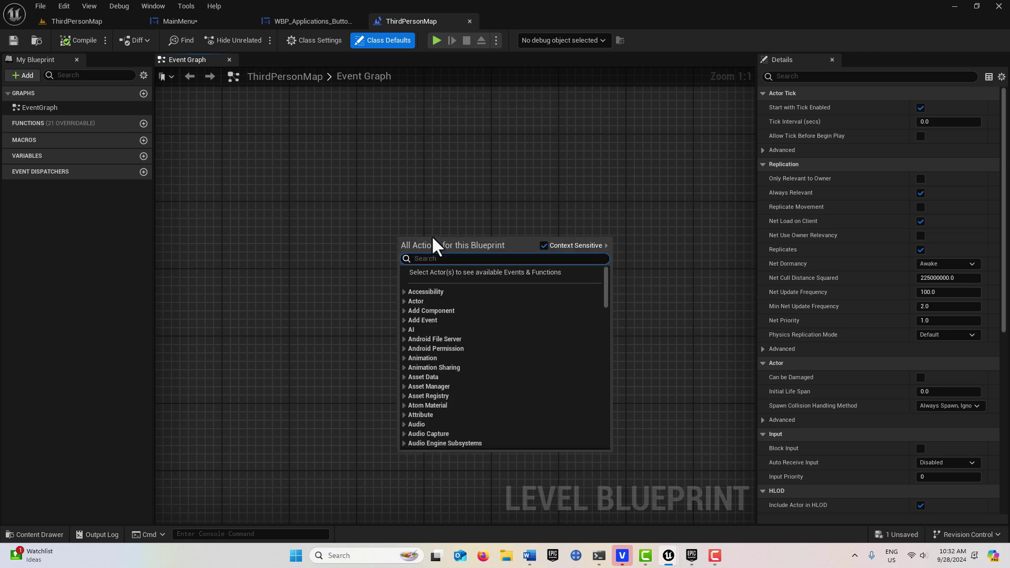
type("begin")
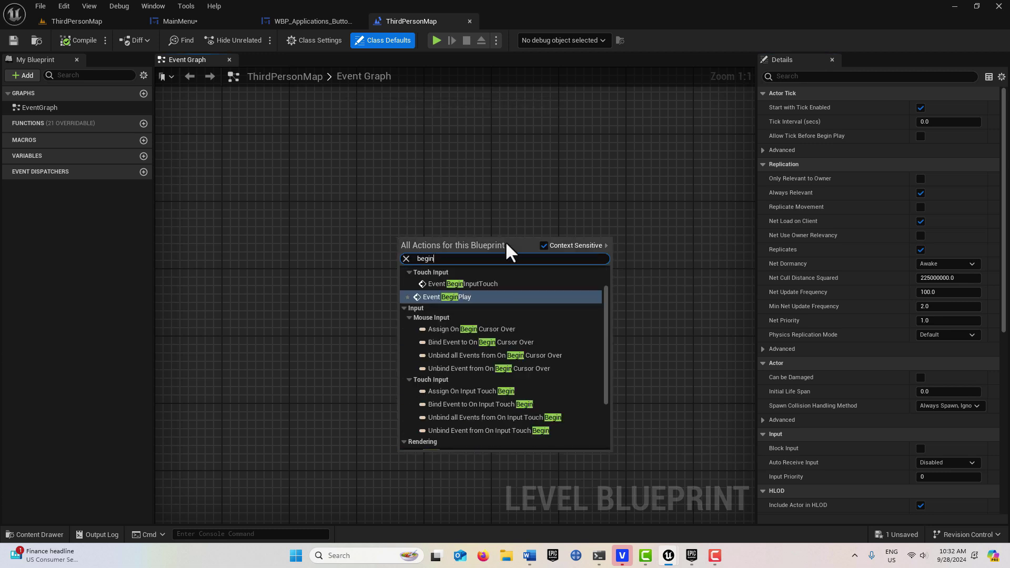
left_click(459, 297)
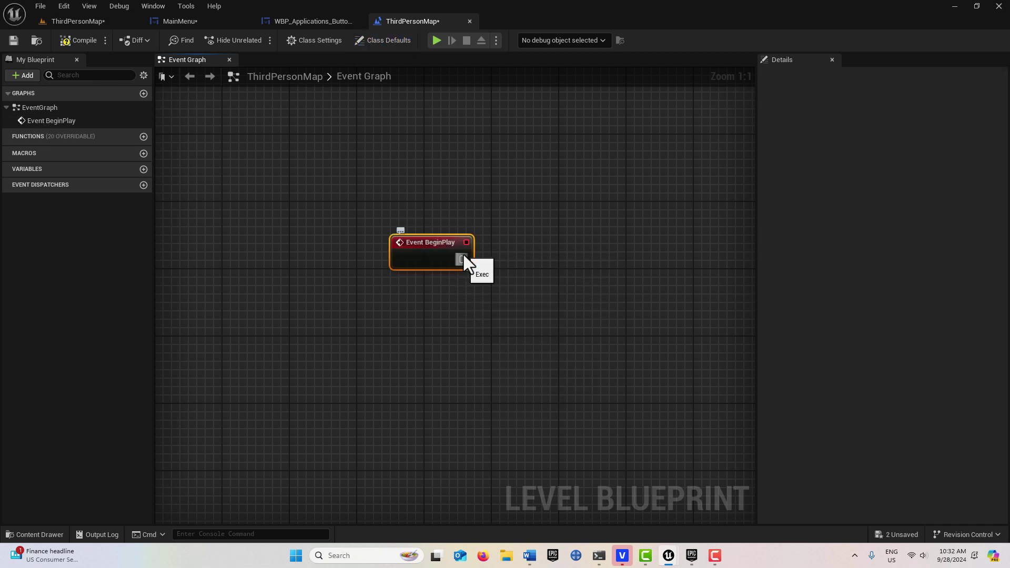
left_click_drag(463, 258, 511, 261)
type("cr")
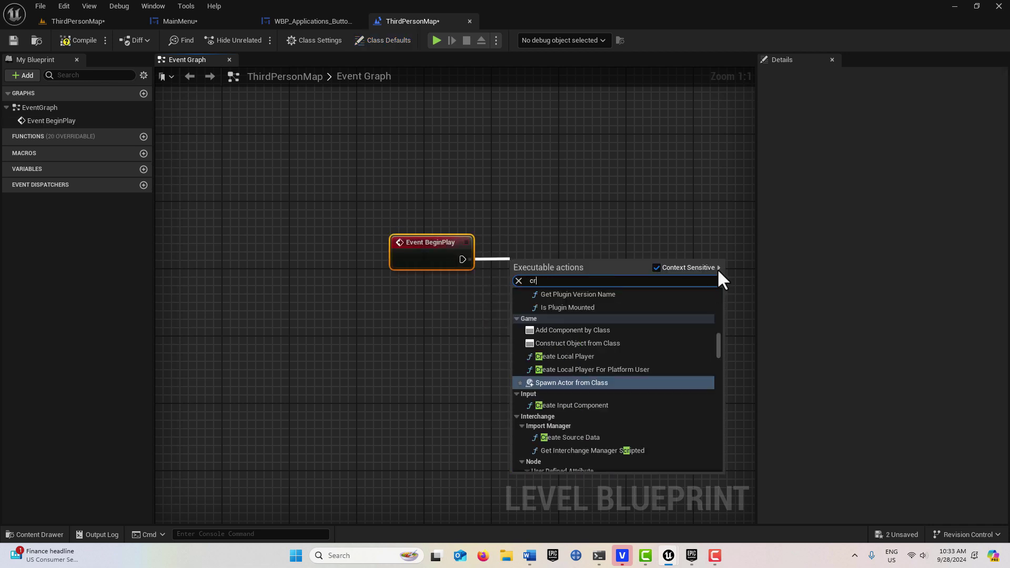
type("eate wid")
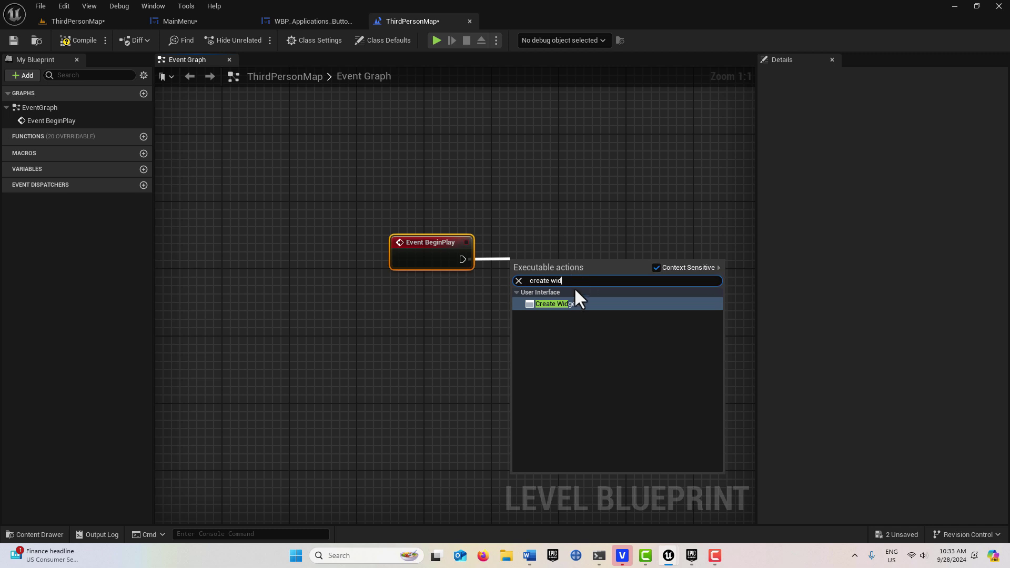
left_click(579, 304)
left_click(563, 301)
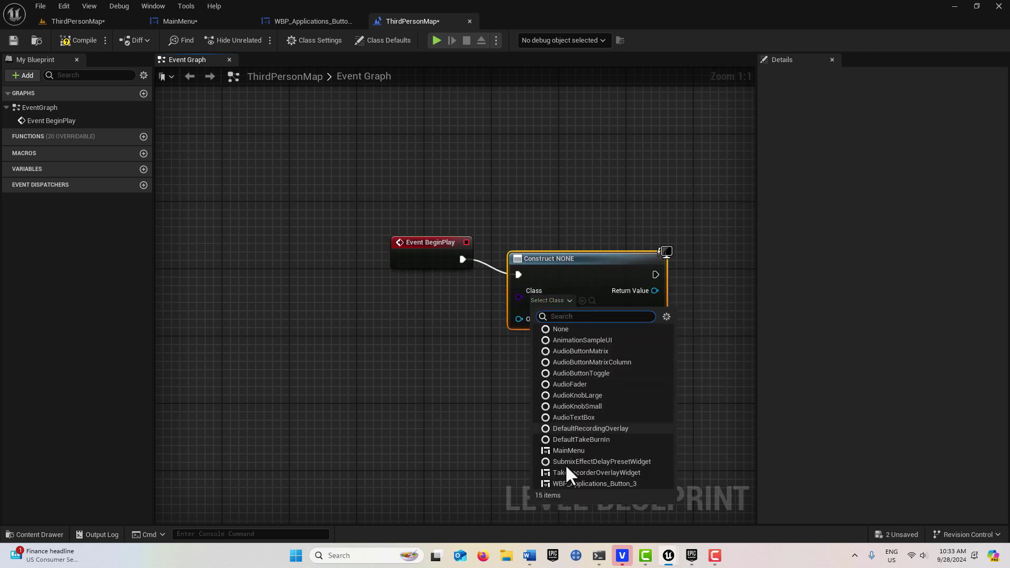
left_click(568, 451)
- Add the created MainMenu widget to the viewport, then compile and save the level blueprint
right_click_drag(576, 458, 435, 313)
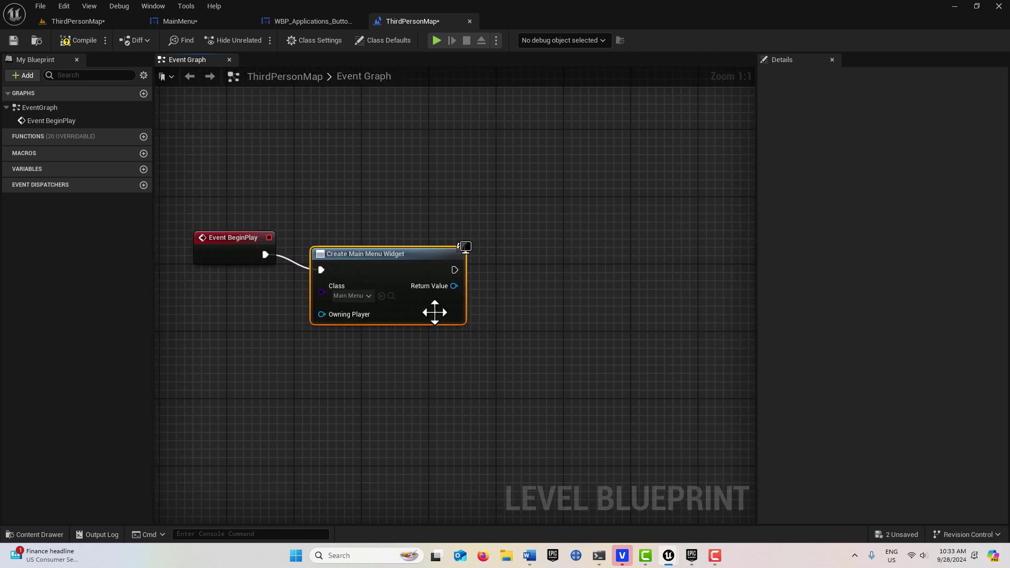
left_click_drag(453, 286, 519, 286)
type("a")
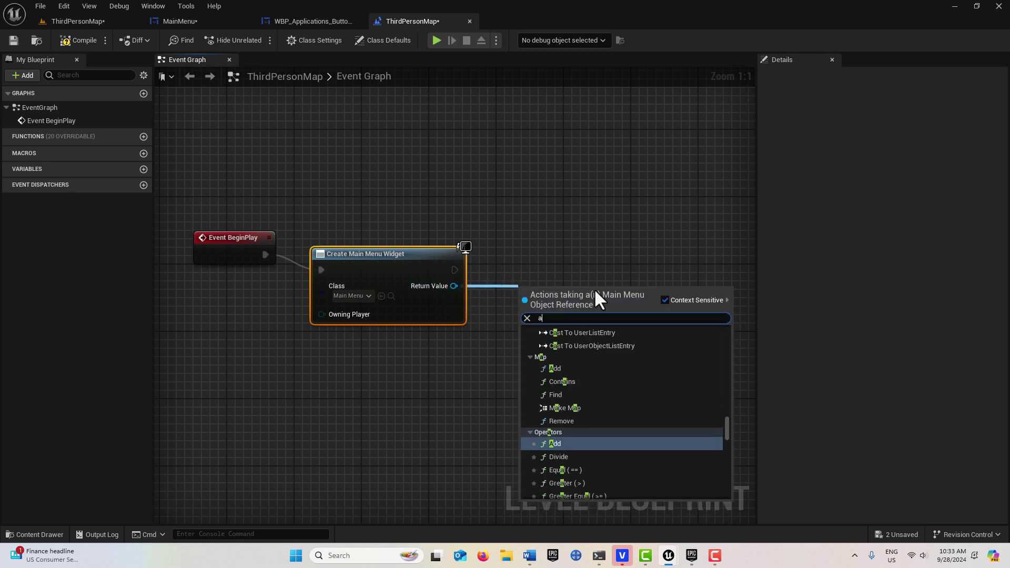
type("dd to viewport")
key("Return")
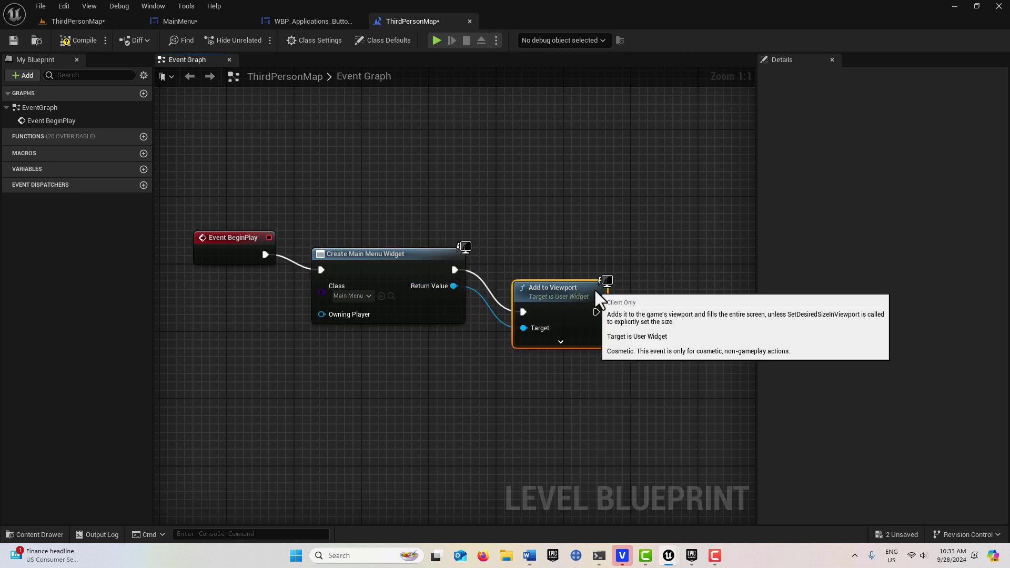
left_click_drag(578, 289, 576, 264)
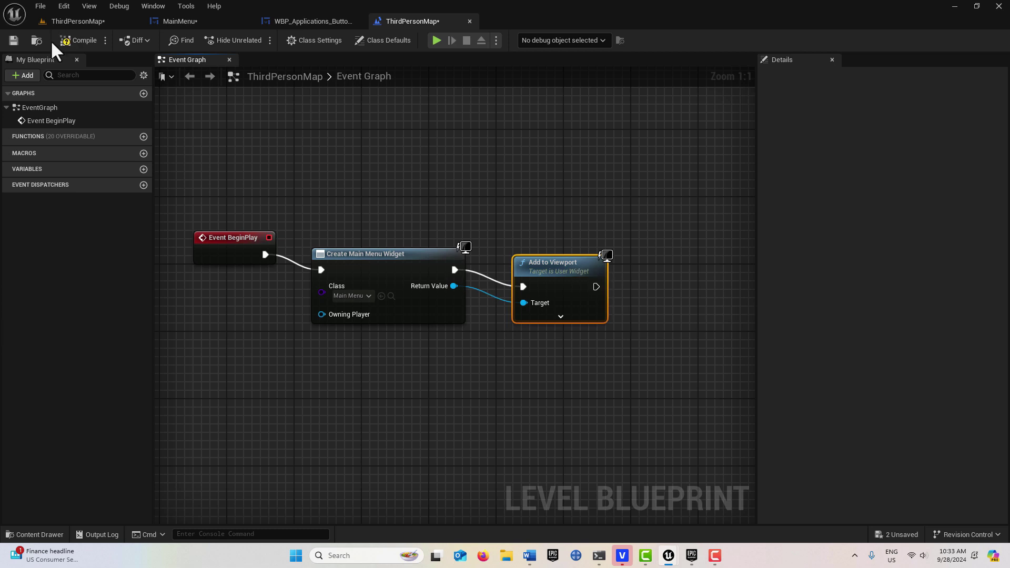
left_click(80, 41)
left_click(13, 40)
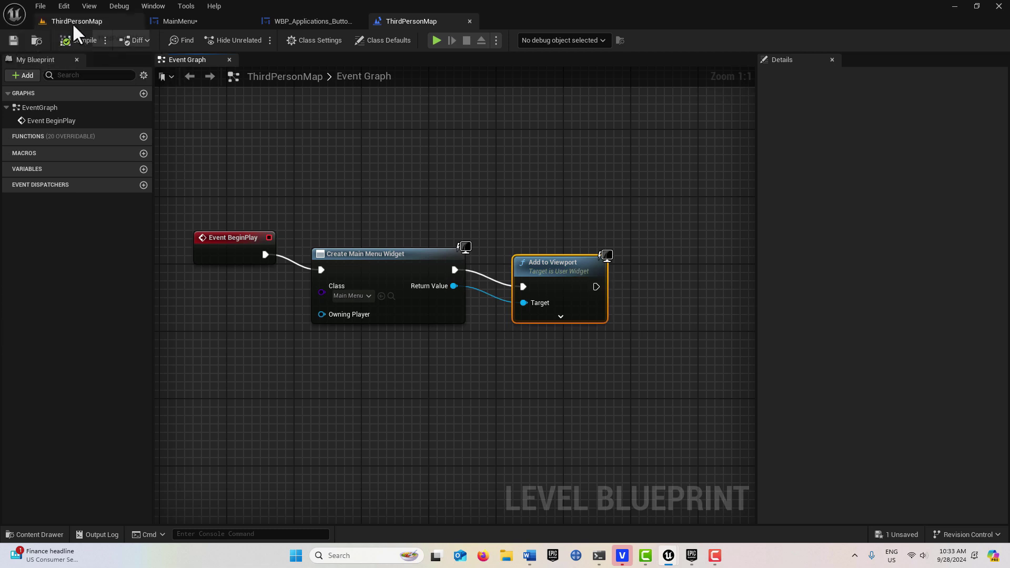
left_click(74, 23)
- Play the level and click START to print 'Game started!!'
left_click(256, 41)
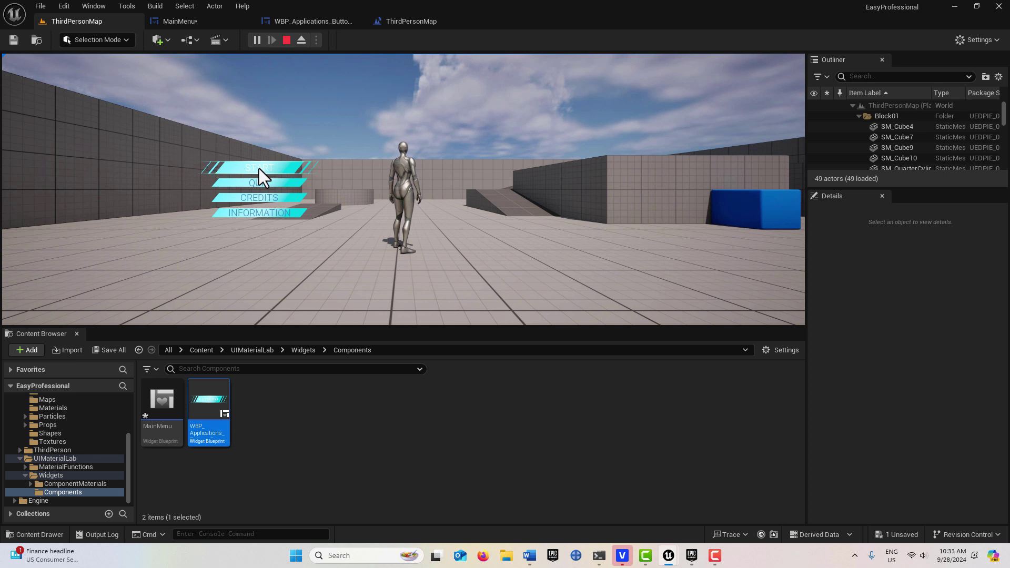
left_click(244, 168)
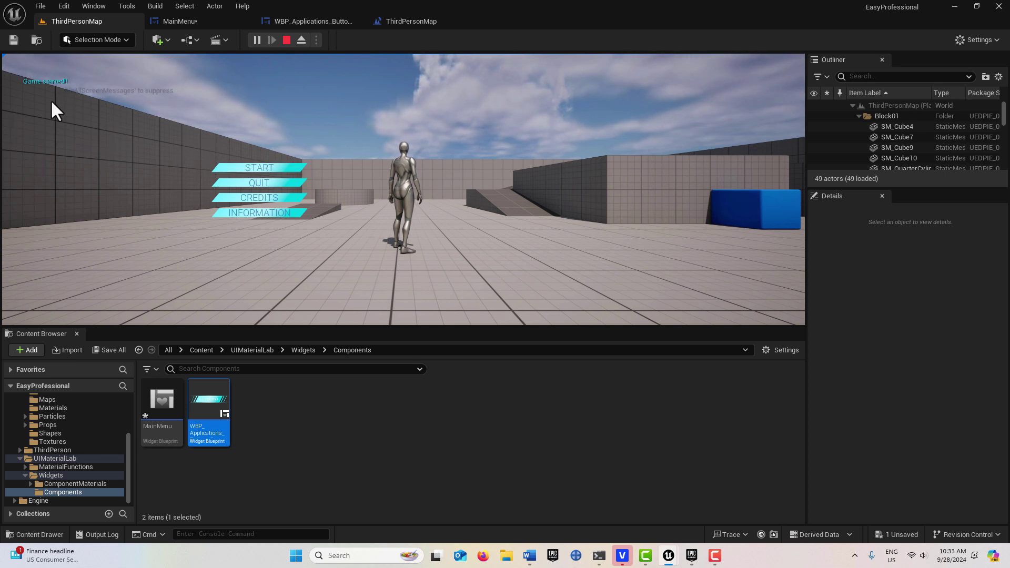